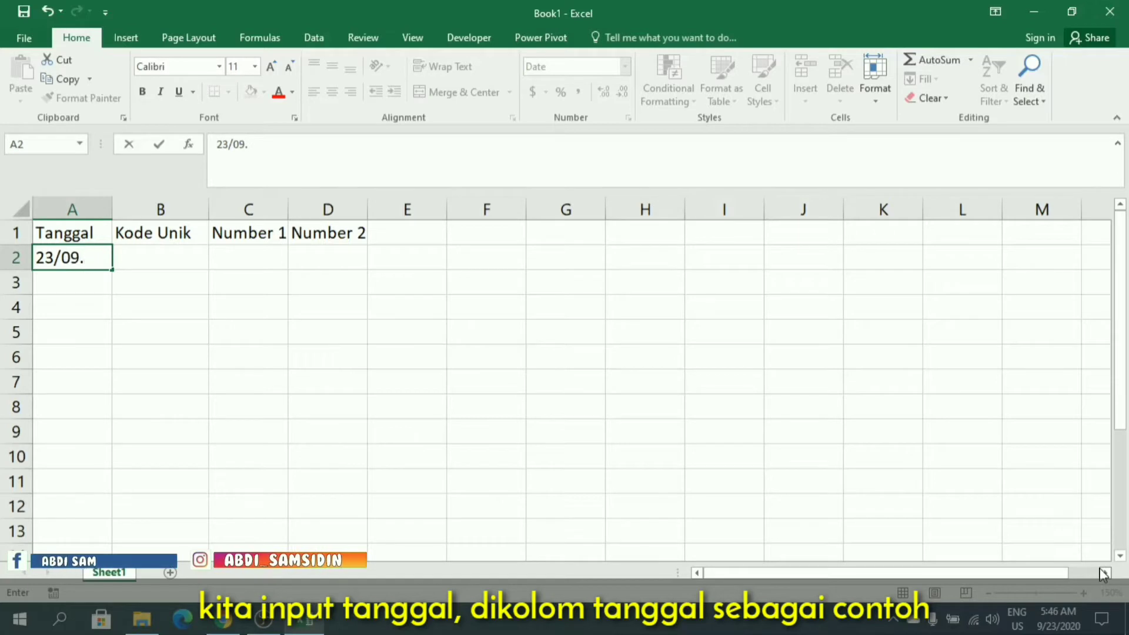
Complete the date in A2 as 23/09/2020 and widen the Tanggal column to fit its content.
{"action": "type", "text": "/2020"}
{"action": "key", "text": "ctrl+Return"}
{"action": "key", "text": "Return"}
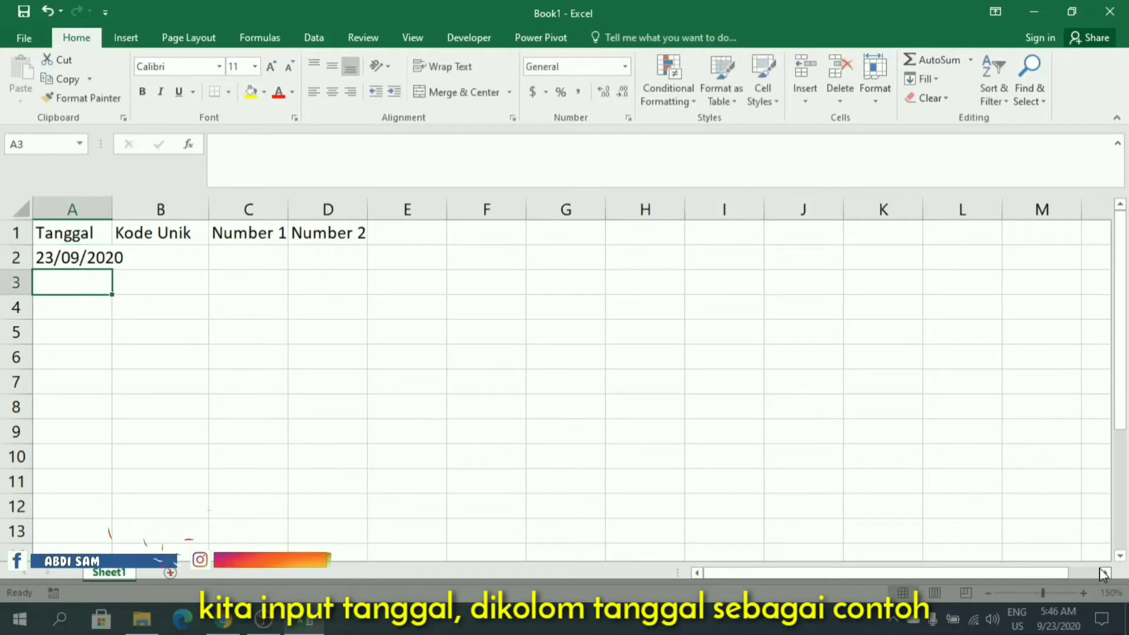
{"action": "double_click", "coordinate": [112, 209]}
{"action": "left_click", "coordinate": [103, 259]}
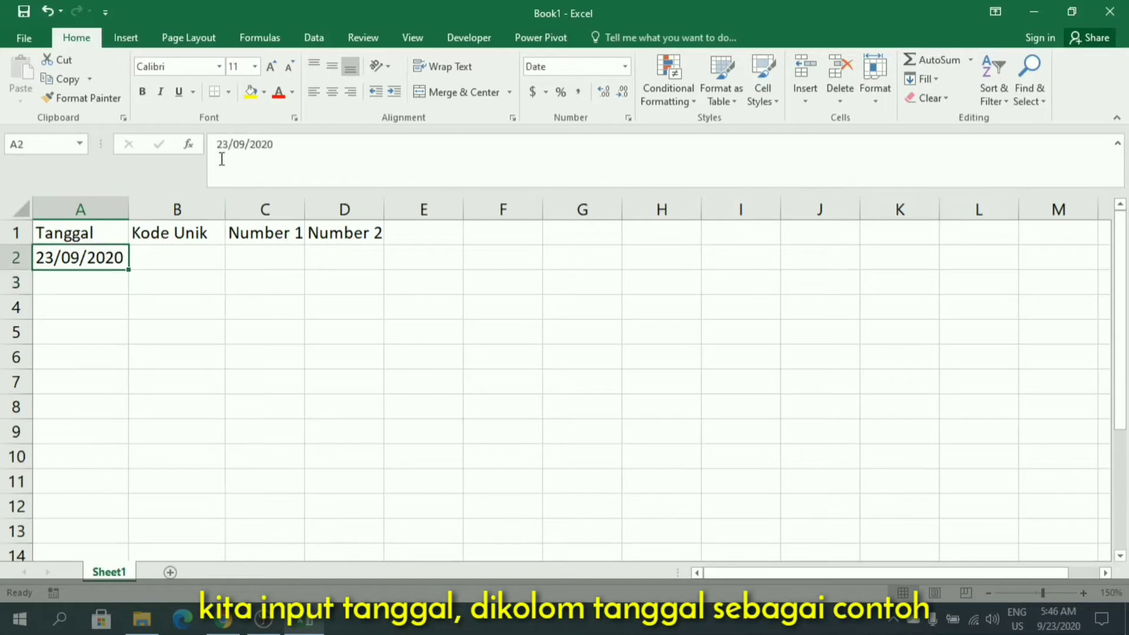
Edit the date in A2 to read 23/9/2020, without the leading zero in the month.
{"action": "left_click", "coordinate": [305, 149]}
{"action": "key", "text": "BackSpace"}
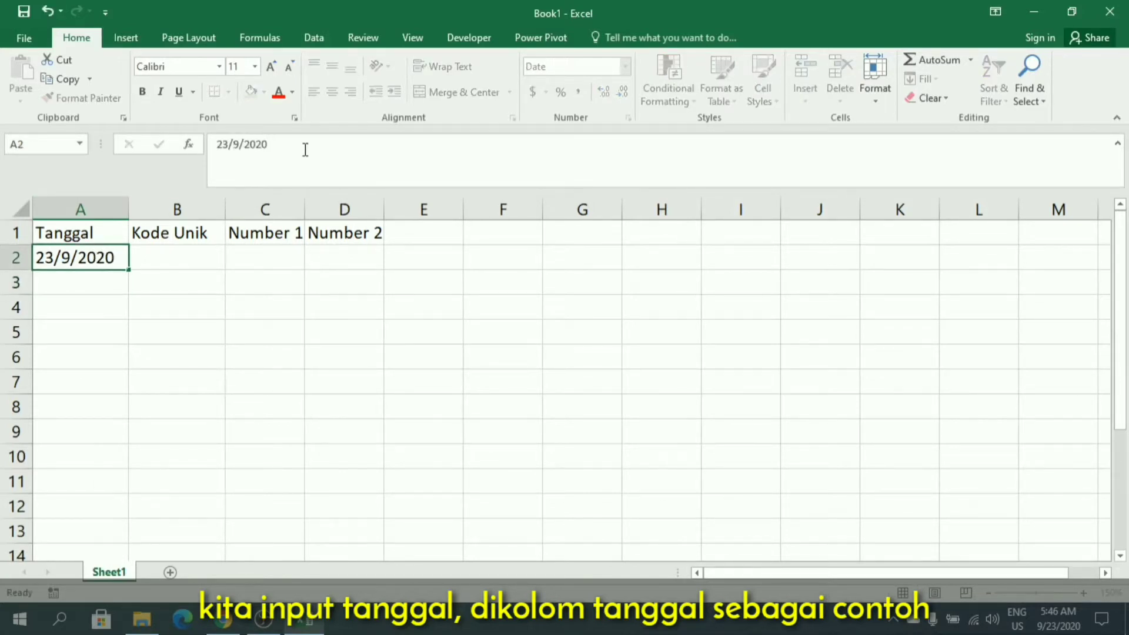
{"action": "key", "text": "Return"}
{"action": "key", "text": "Up"}
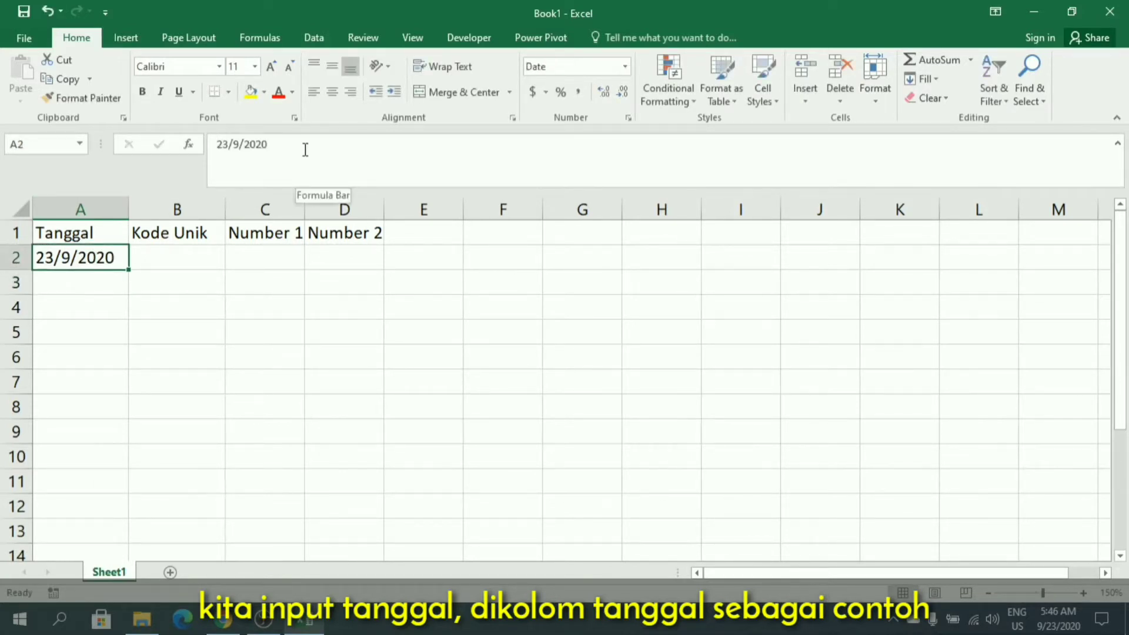
Change the date in A2 to month-first order as 9/23/2020.
{"action": "left_click", "coordinate": [229, 145]}
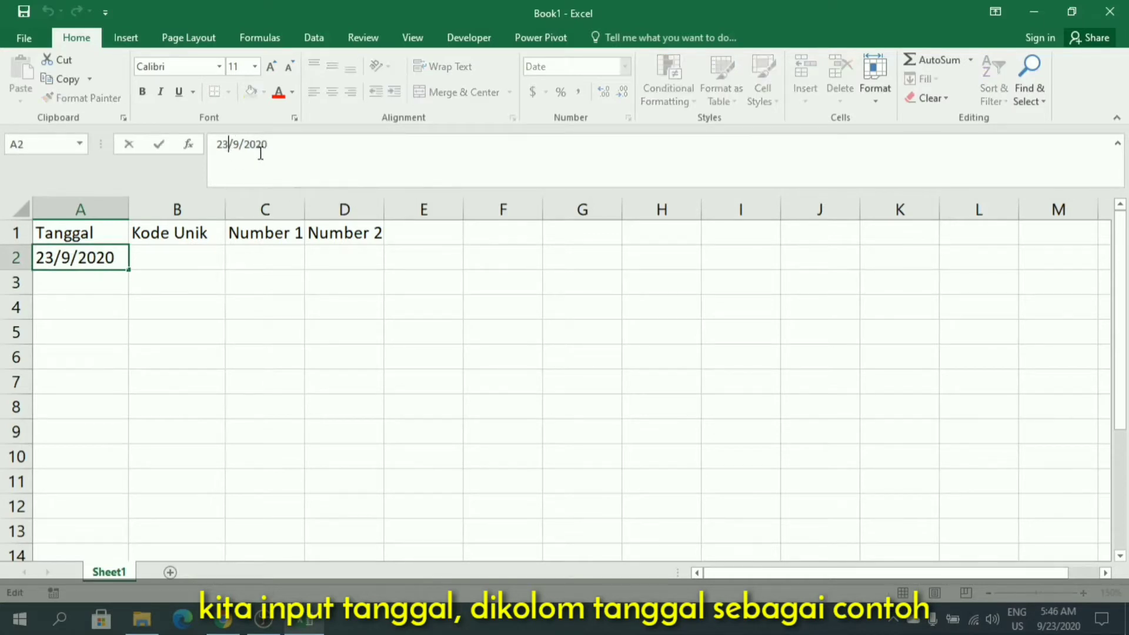
{"action": "key", "text": "BackSpace"}
{"action": "key", "text": "BackSpace"}
{"action": "type", "text": "09"}
{"action": "key", "text": "BackSpace"}
{"action": "type", "text": "23"}
{"action": "key", "text": "Return"}
{"action": "key", "text": "Up"}
Enter 00 as text in C2 under Number 1 and 111 in D2 under Number 2.
{"action": "key", "text": "Right"}
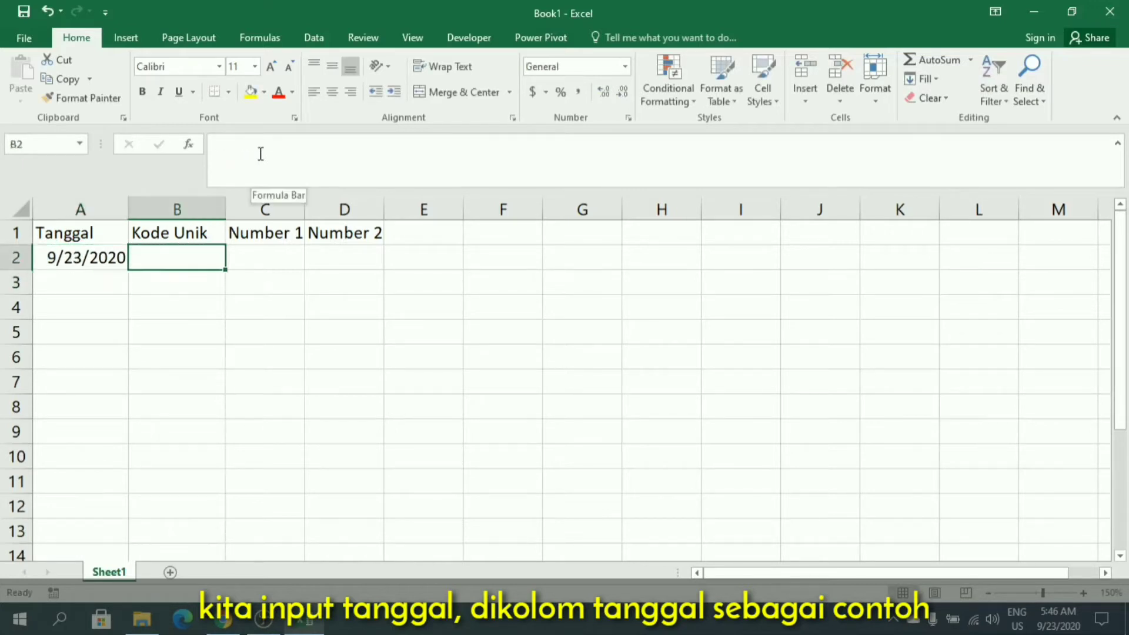
{"action": "key", "text": "Right"}
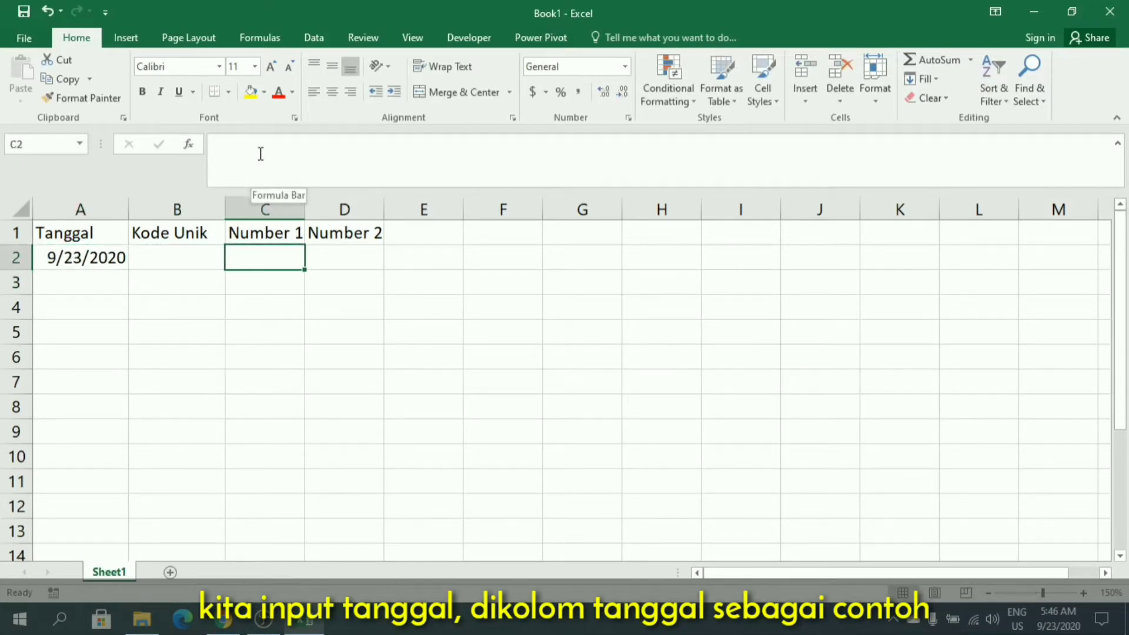
{"action": "type", "text": "\""}
{"action": "key", "text": "BackSpace"}
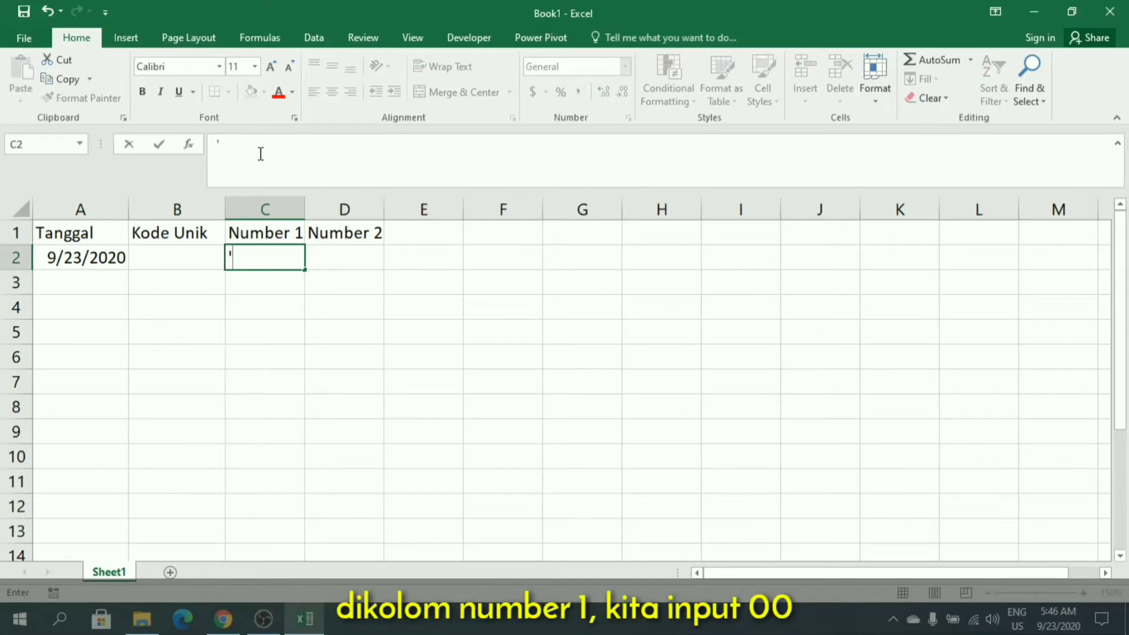
{"action": "type", "text": "'00"}
{"action": "key", "text": "Return"}
{"action": "key", "text": "Up"}
{"action": "key", "text": "Right"}
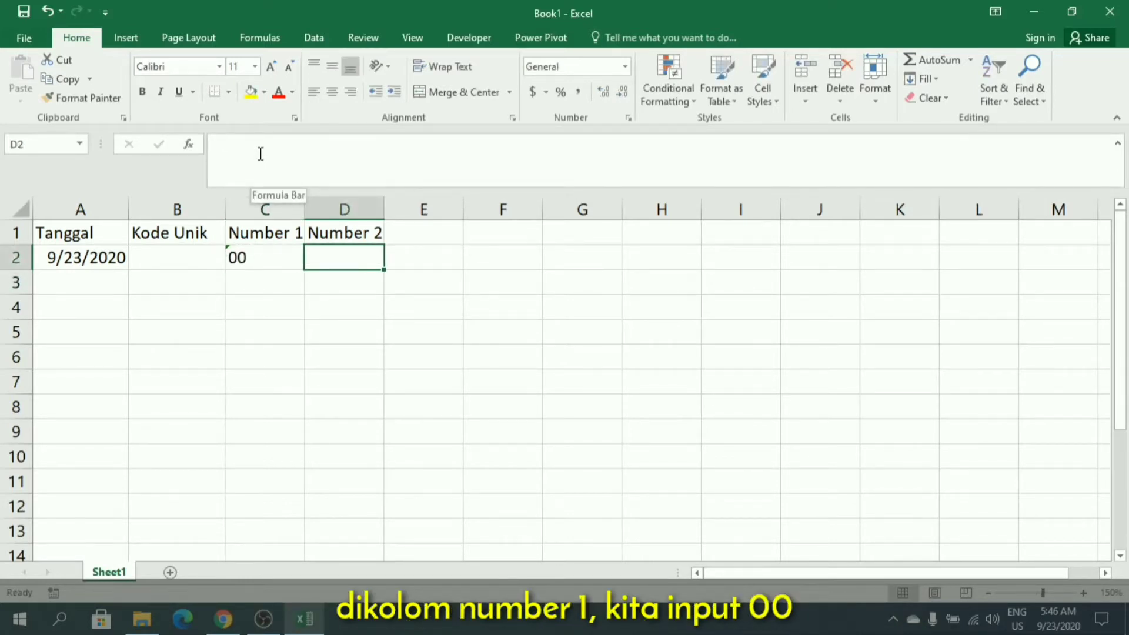
{"action": "type", "text": "111"}
{"action": "key", "text": "Return"}
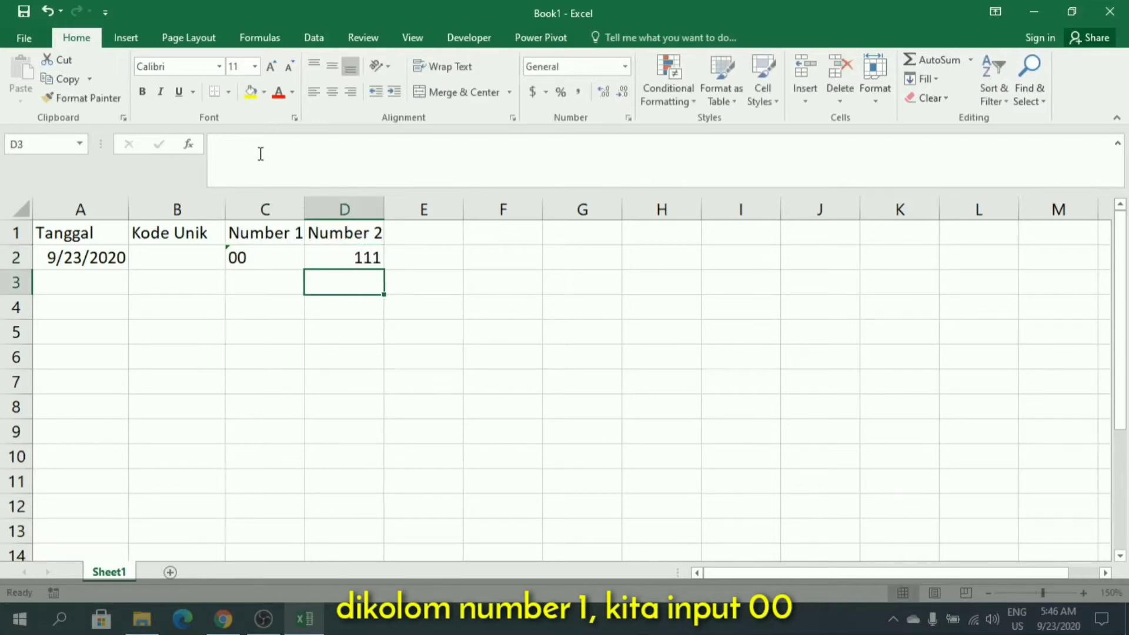
Copy the 00 text from C2 into cells C3 to C10.
{"action": "key", "text": "Left"}
{"action": "key", "text": "Up"}
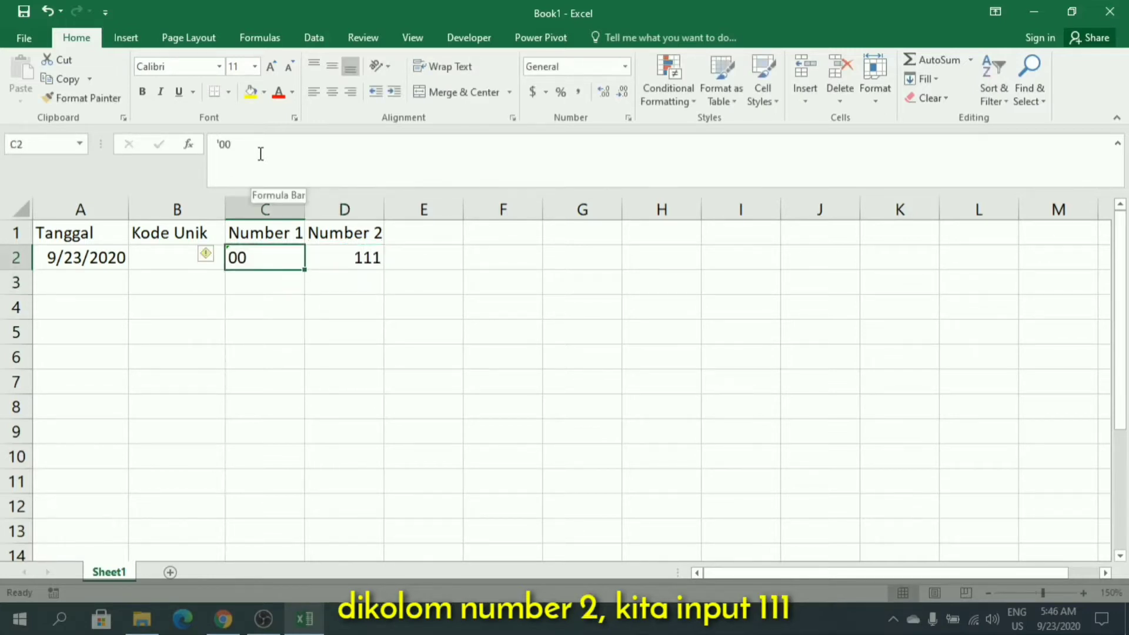
{"action": "key", "text": "ctrl+c"}
{"action": "key", "text": "Down"}
{"action": "key", "text": "shift+Down"}
{"action": "key", "text": "shift+Down"}
{"action": "key", "text": "shift+Down"}
{"action": "key", "text": "shift+Down"}
{"action": "key", "text": "shift+Down"}
{"action": "key", "text": "shift+Down"}
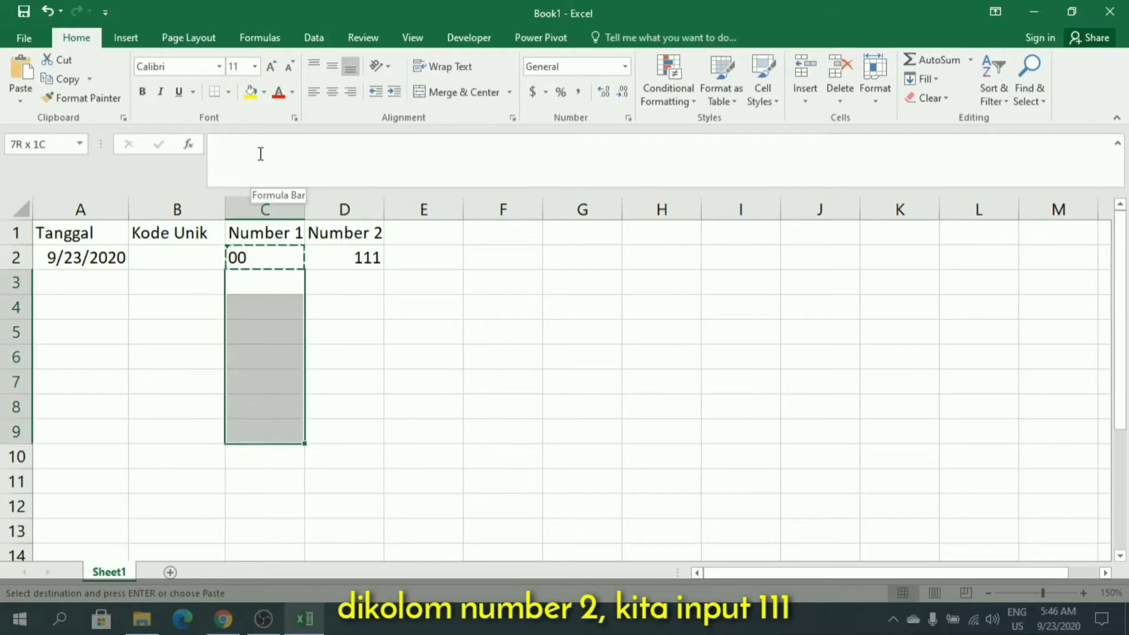
{"action": "key", "text": "shift+Down"}
{"action": "key", "text": "ctrl+v"}
Enter 112 in D3 under Number 2.
{"action": "key", "text": "Right"}
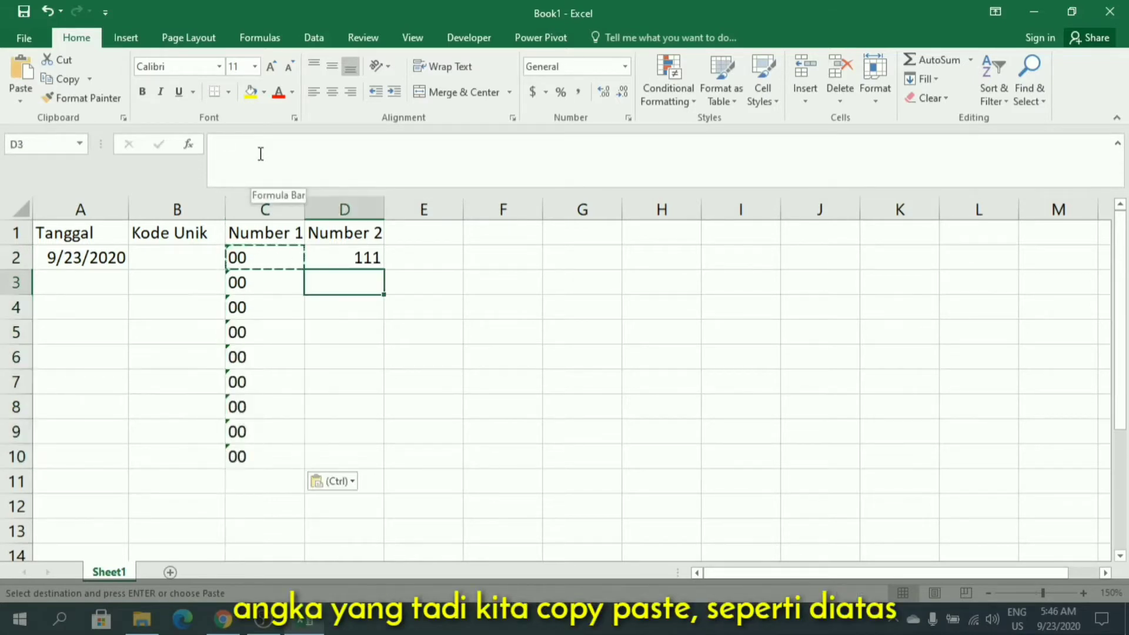
{"action": "key", "text": "Up"}
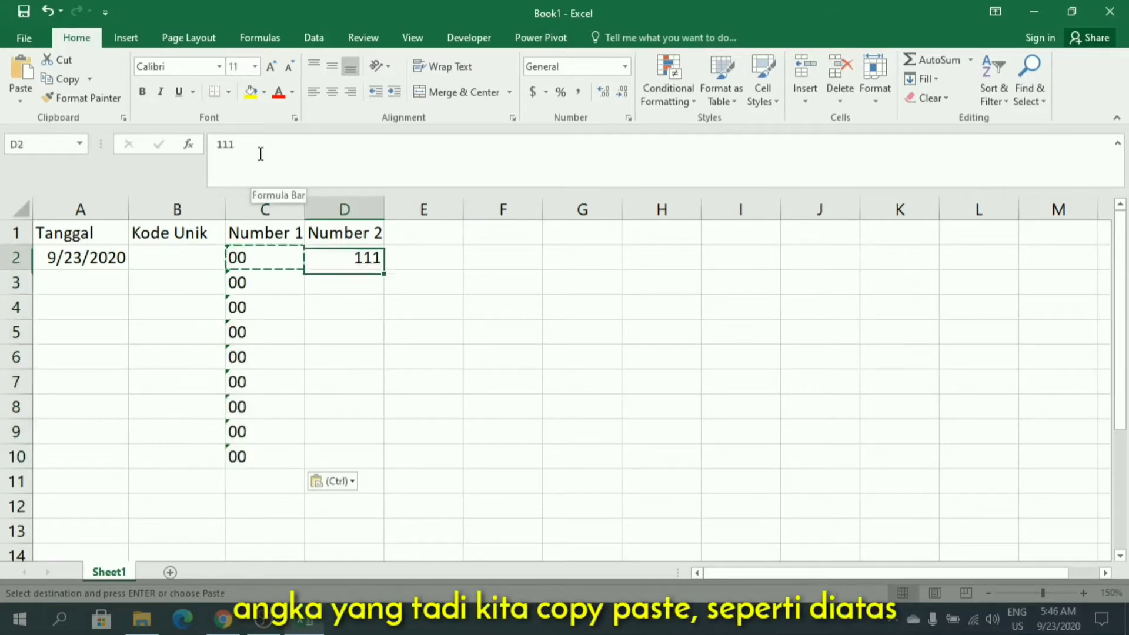
{"action": "left_click", "coordinate": [352, 281]}
{"action": "type", "text": "112"}
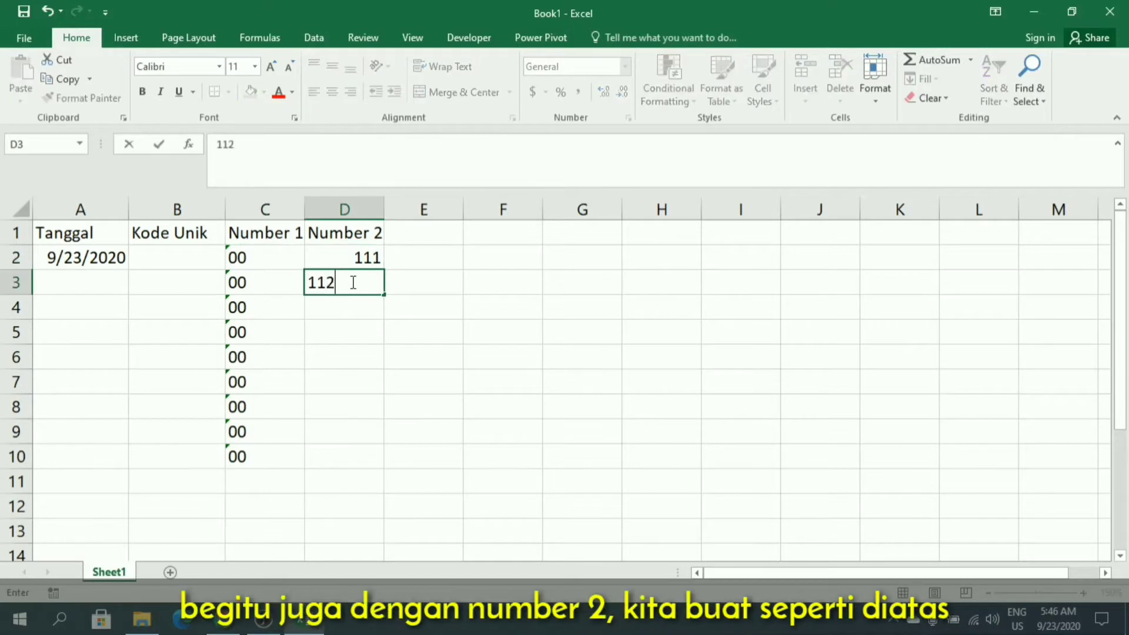
{"action": "key", "text": "Tab"}
Copy the 112 from D3 down through D10 and end copy mode.
{"action": "left_click", "coordinate": [352, 282]}
{"action": "key", "text": "ctrl+c"}
{"action": "key", "text": "shift+Down"}
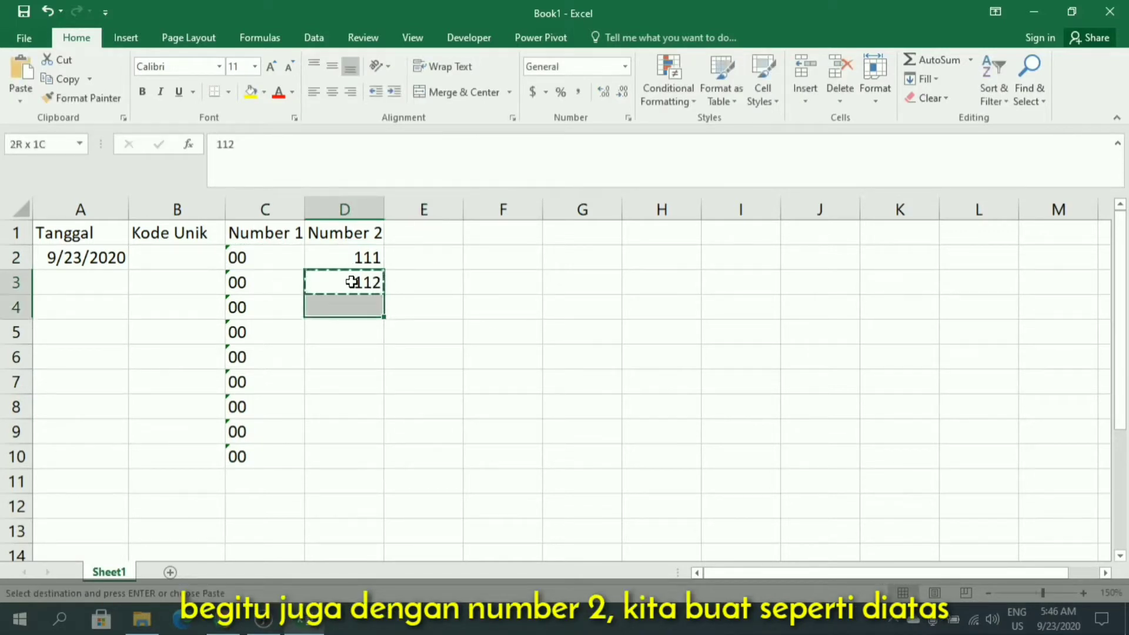
{"action": "key", "text": "shift+Down"}
{"action": "key", "text": "shift+Down"}
{"action": "key", "text": "shift+Down"}
{"action": "key", "text": "shift+Down"}
{"action": "key", "text": "shift+Down"}
{"action": "key", "text": "shift+Down"}
{"action": "key", "text": "ctrl+v"}
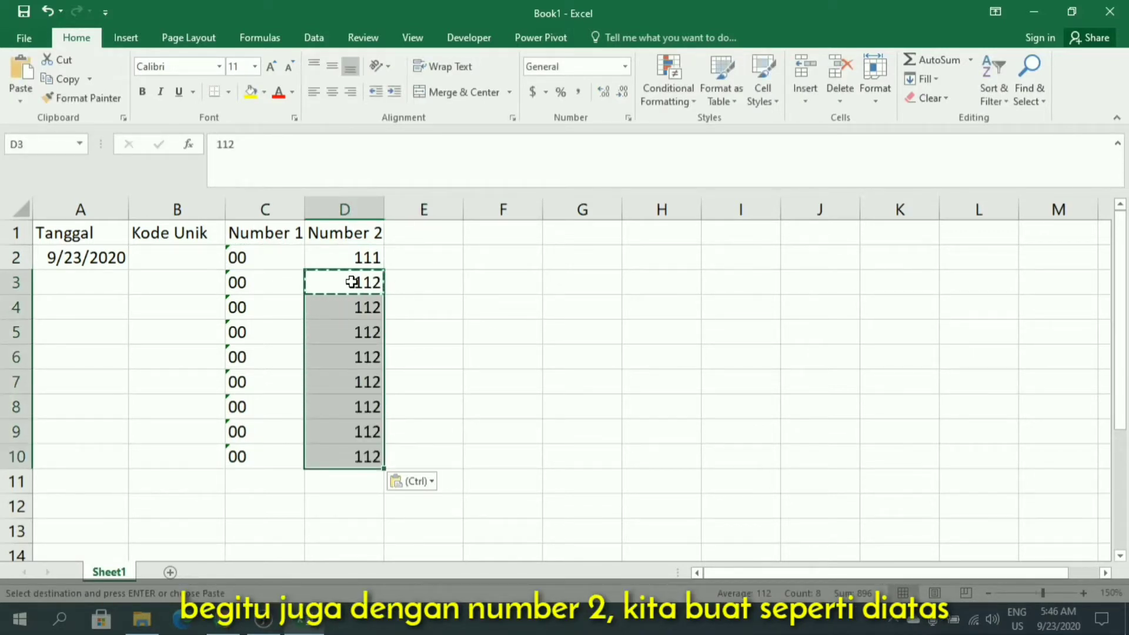
{"action": "key", "text": "Escape"}
Widen the Kode Unik column to make room for the codes.
{"action": "left_click", "coordinate": [307, 337]}
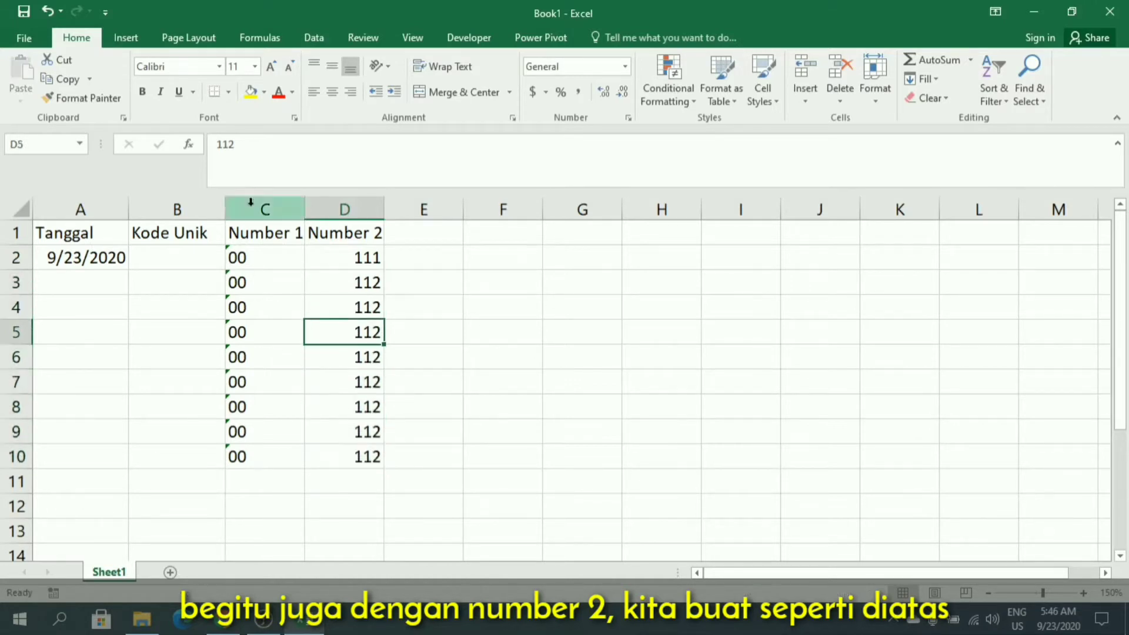
{"action": "left_click_drag", "start_coordinate": [227, 199], "coordinate": [292, 195]}
{"action": "left_click", "coordinate": [362, 327]}
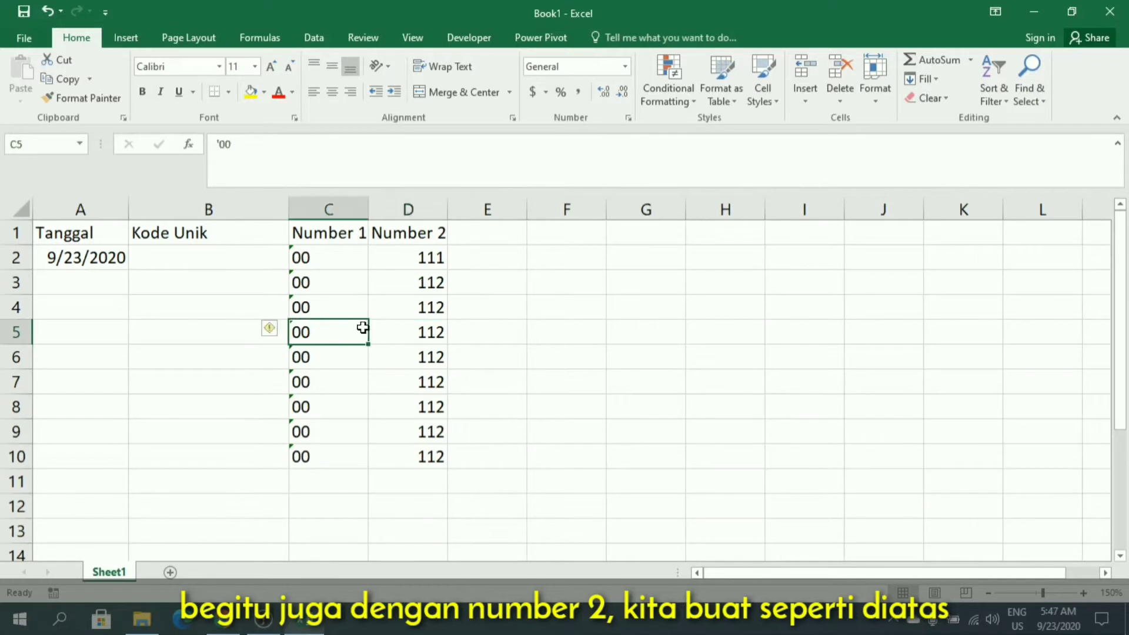
Start an IF formula in B2 that tests A2=0 and returns " " when true.
{"action": "left_click", "coordinate": [247, 258]}
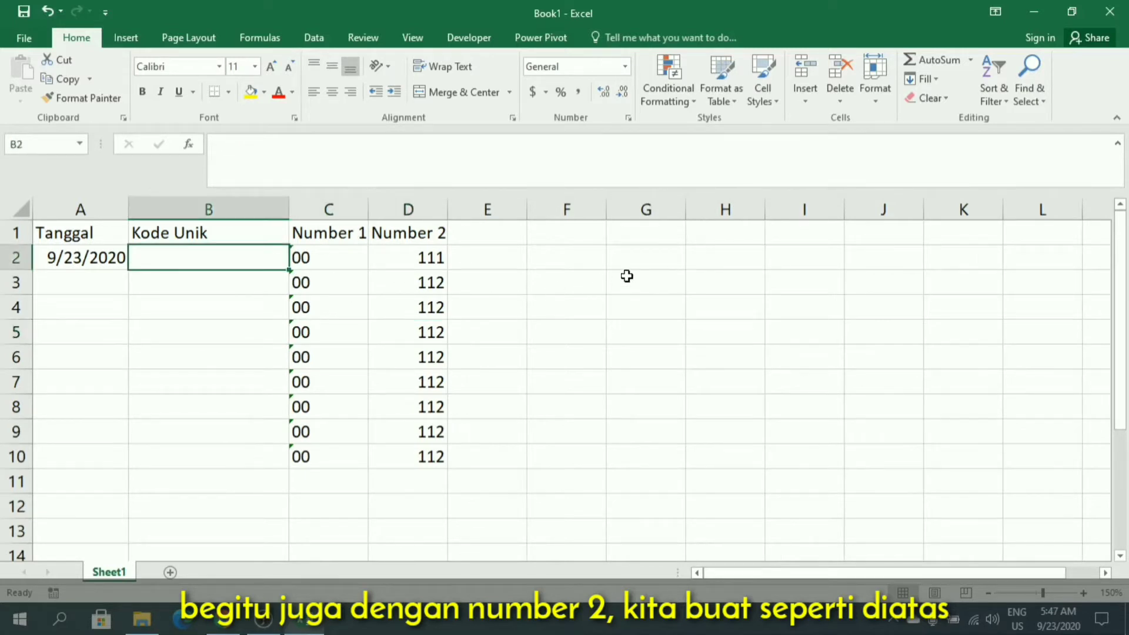
{"action": "type", "text": "=IF"}
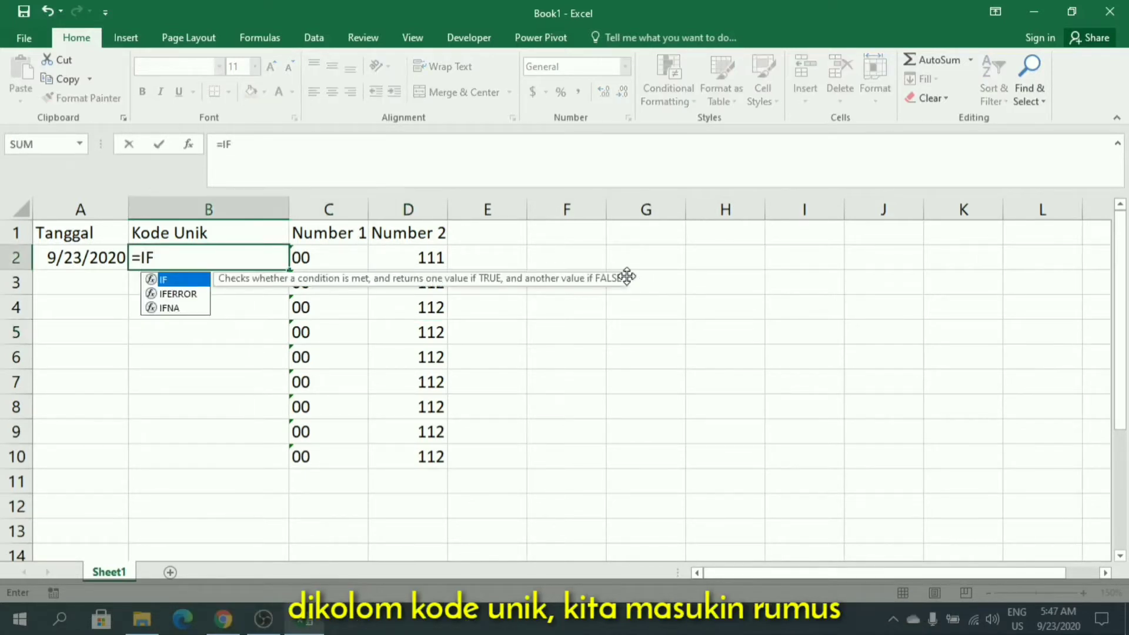
{"action": "type", "text": "("}
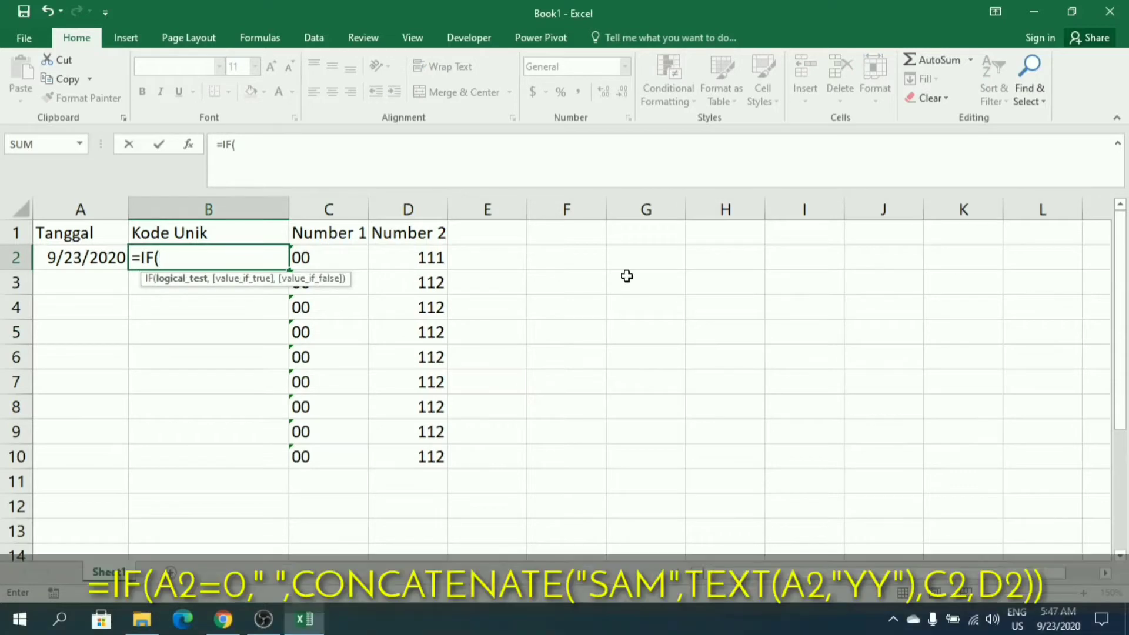
{"action": "left_click", "coordinate": [66, 257]}
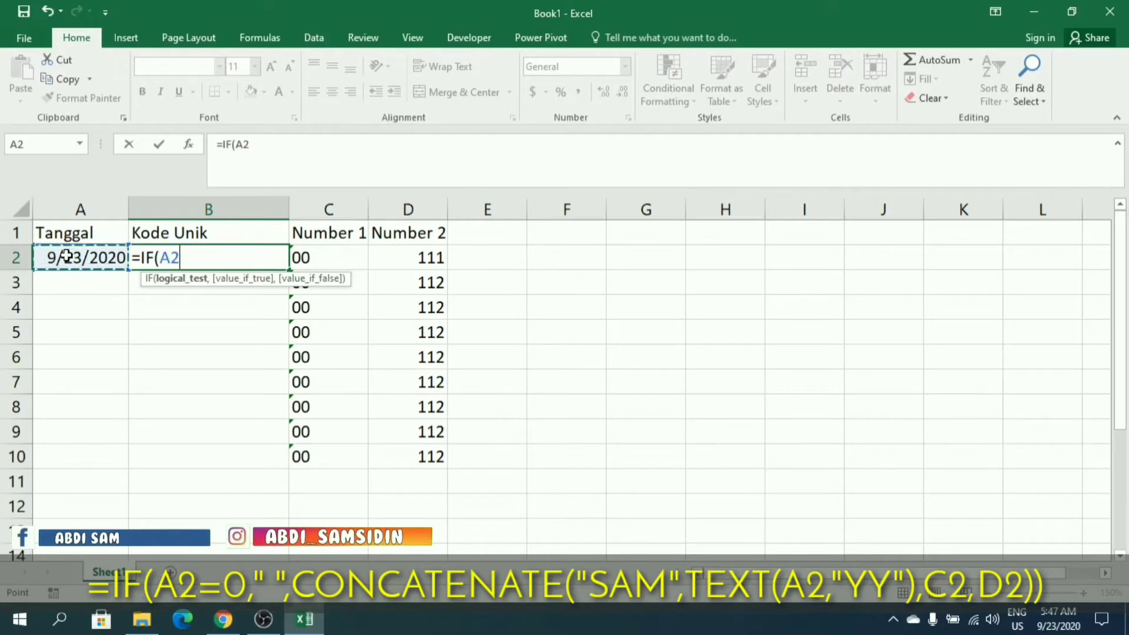
{"action": "type", "text": "=0"}
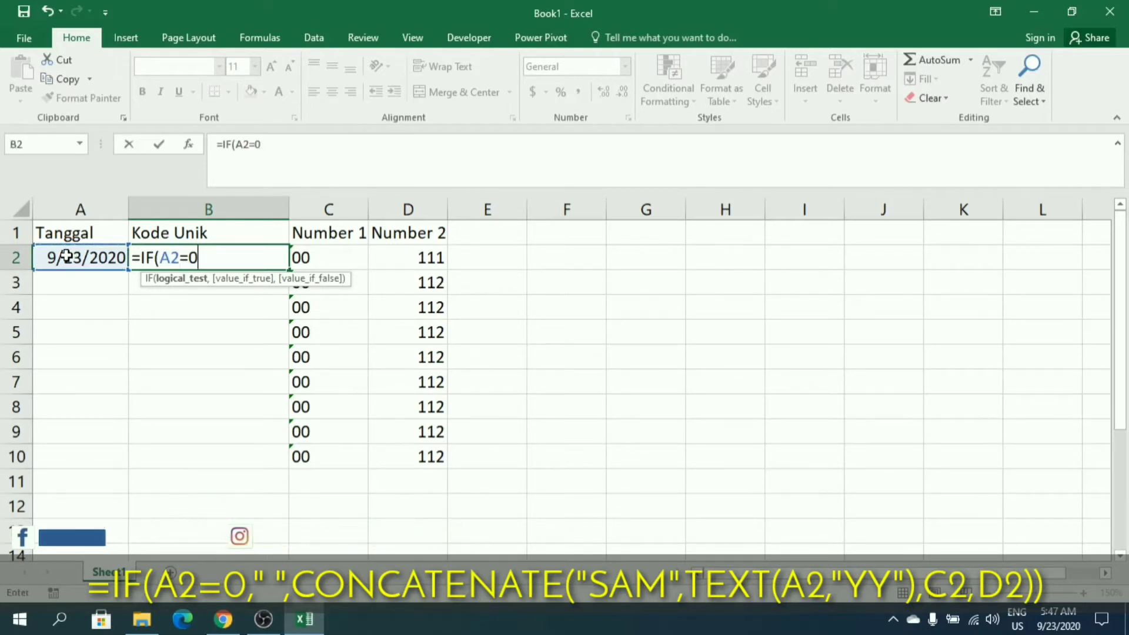
{"action": "type", "text": ","}
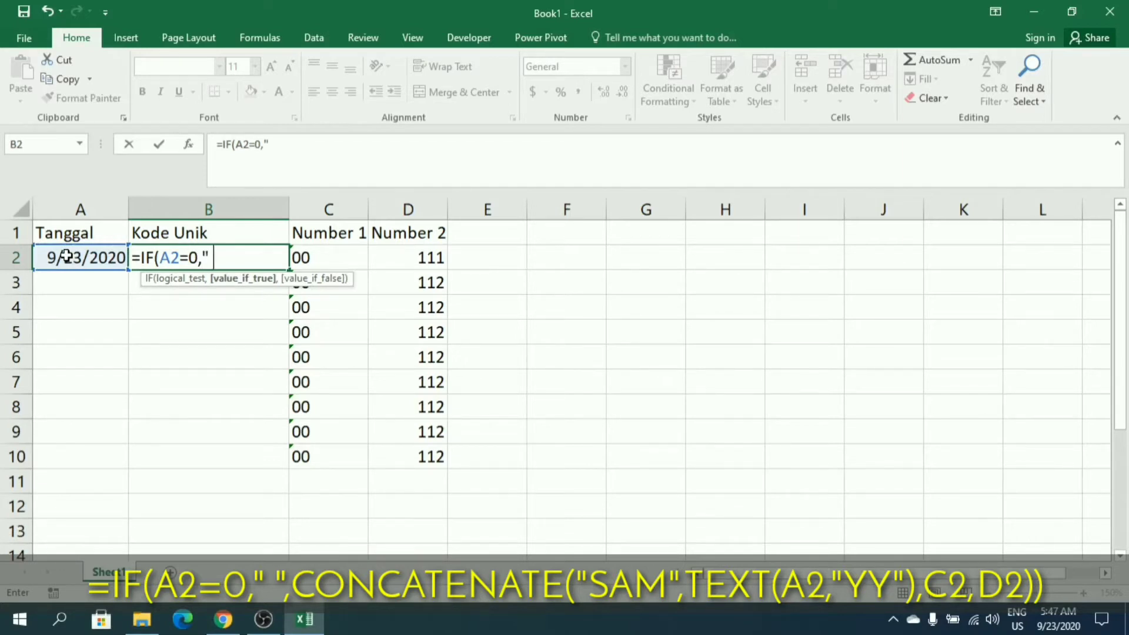
{"action": "type", "text": "\" \",co"}
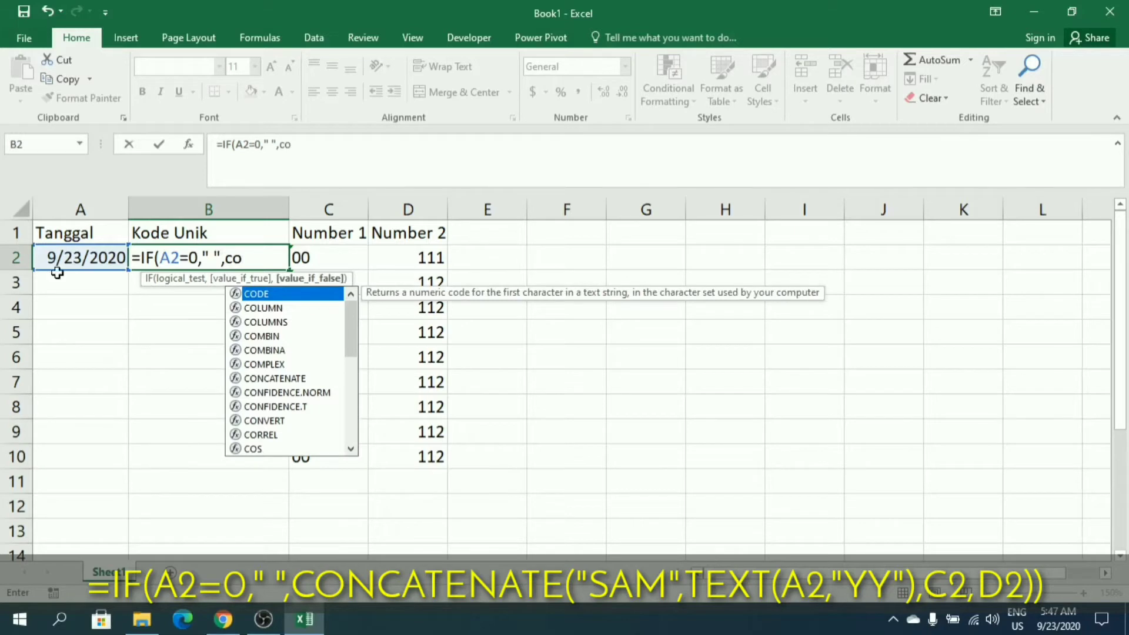
Add CONCATENATE as the IF formula's false result, with "SAM" as its first text argument.
{"action": "left_click", "coordinate": [275, 378]}
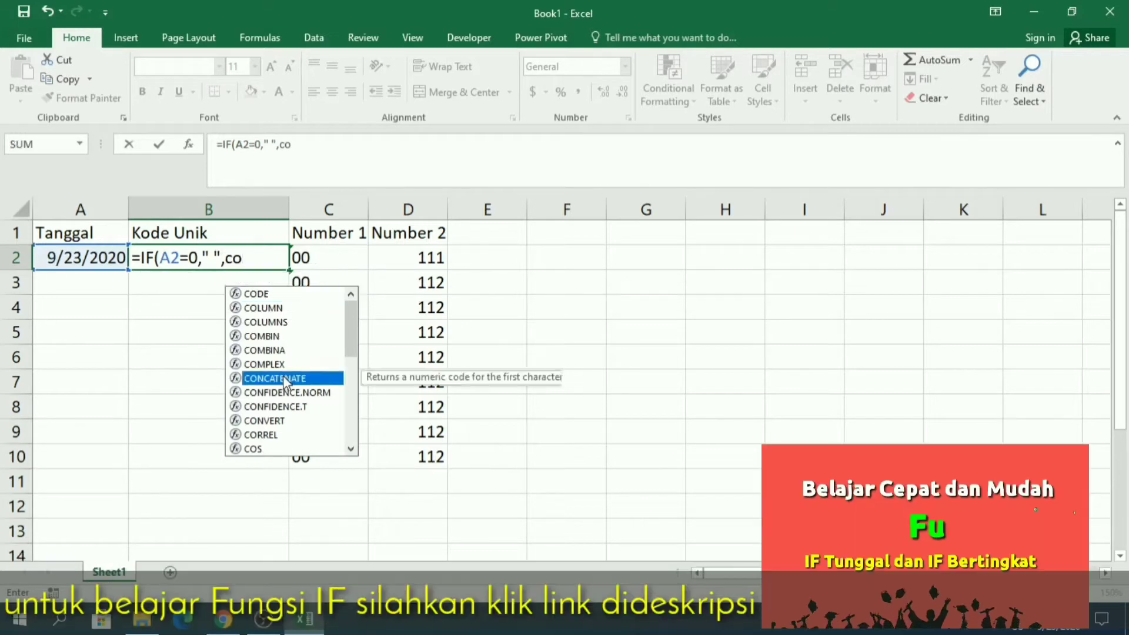
{"action": "double_click", "coordinate": [274, 378]}
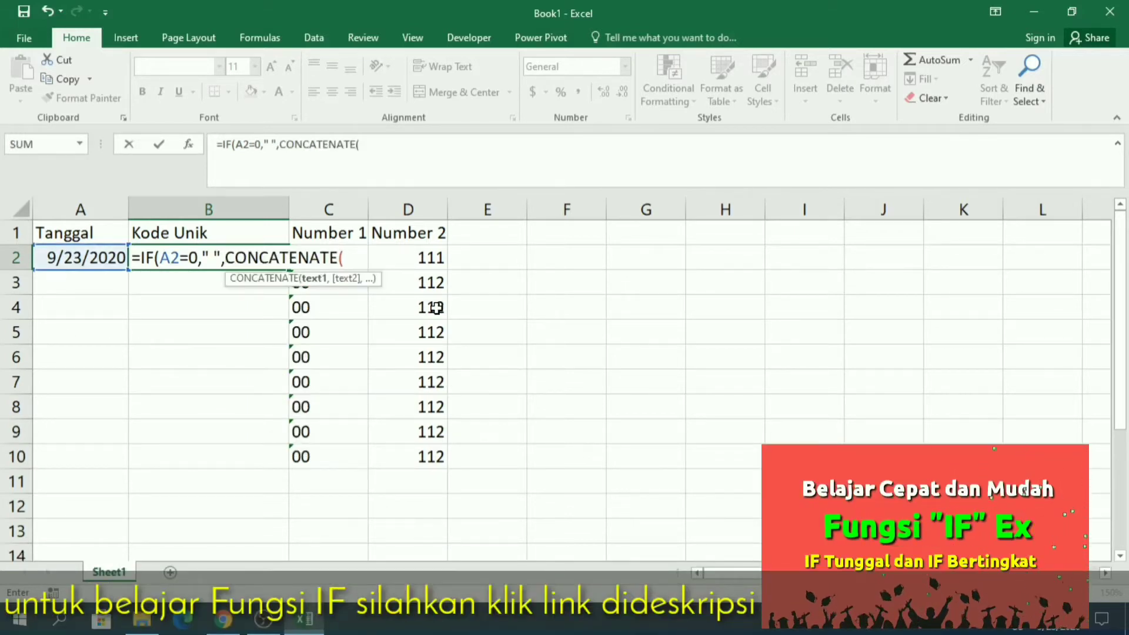
{"action": "type", "text": "\""}
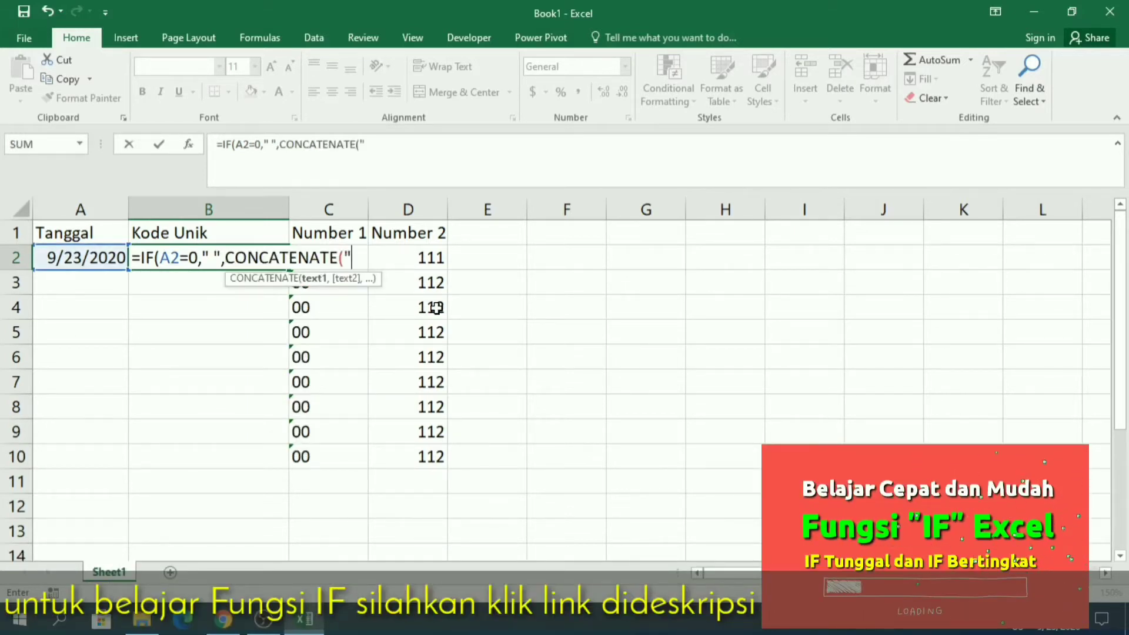
{"action": "type", "text": "SAM\""}
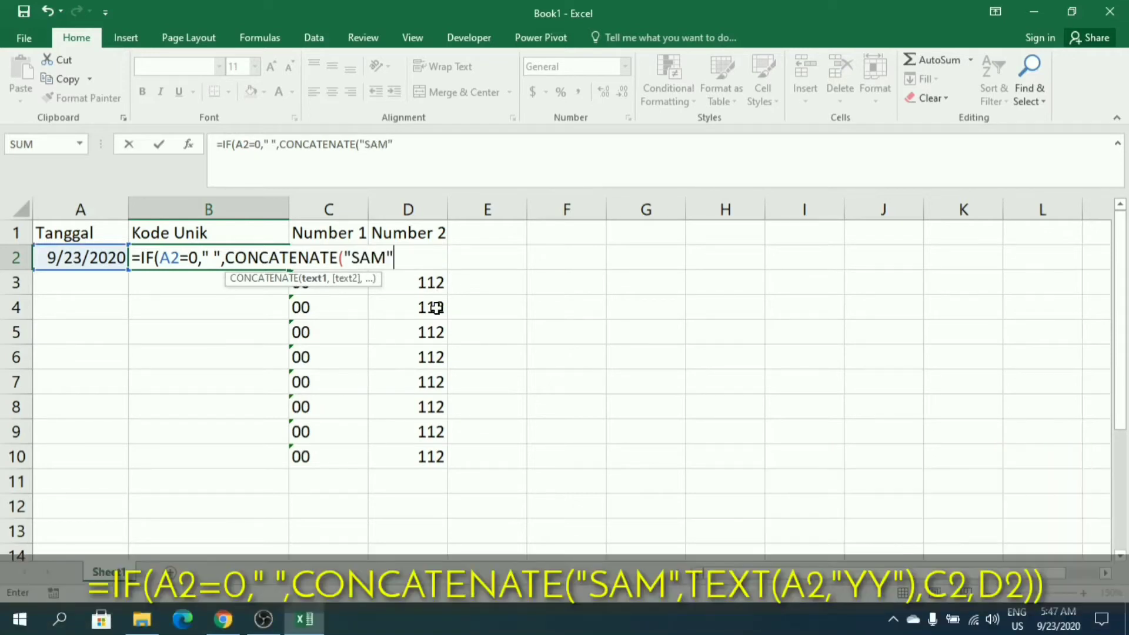
{"action": "type", "text": ","}
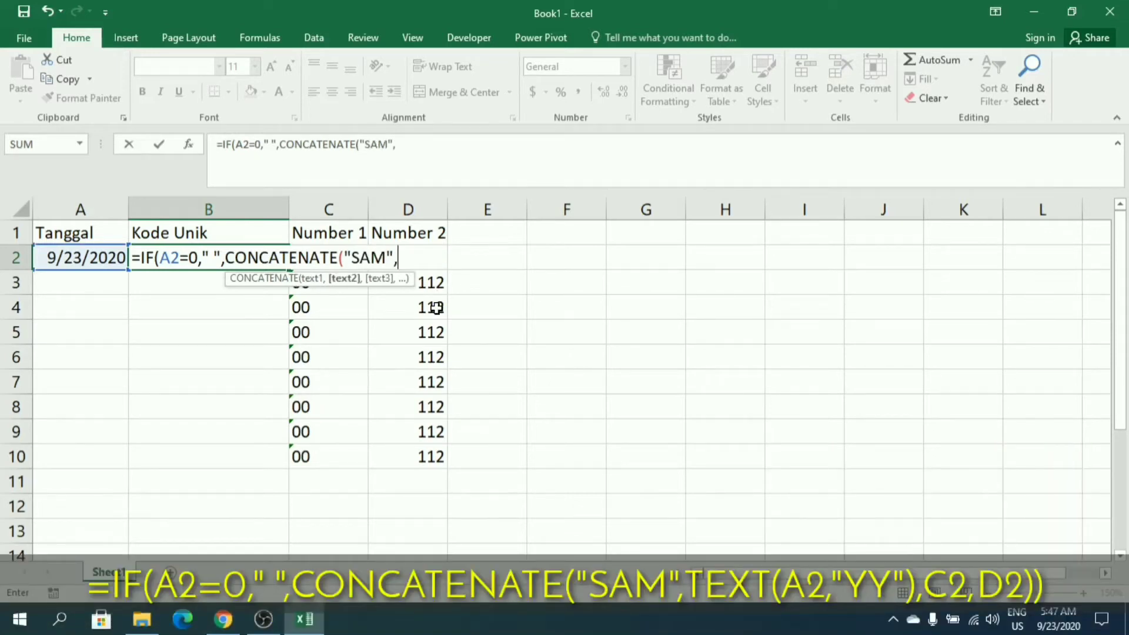
{"action": "type", "text": "te"}
Add TEXT(A2,"YY") as the second CONCATENATE argument, followed by a comma for the next one.
{"action": "key", "text": "BackSpace"}
{"action": "type", "text": "TEXT("}
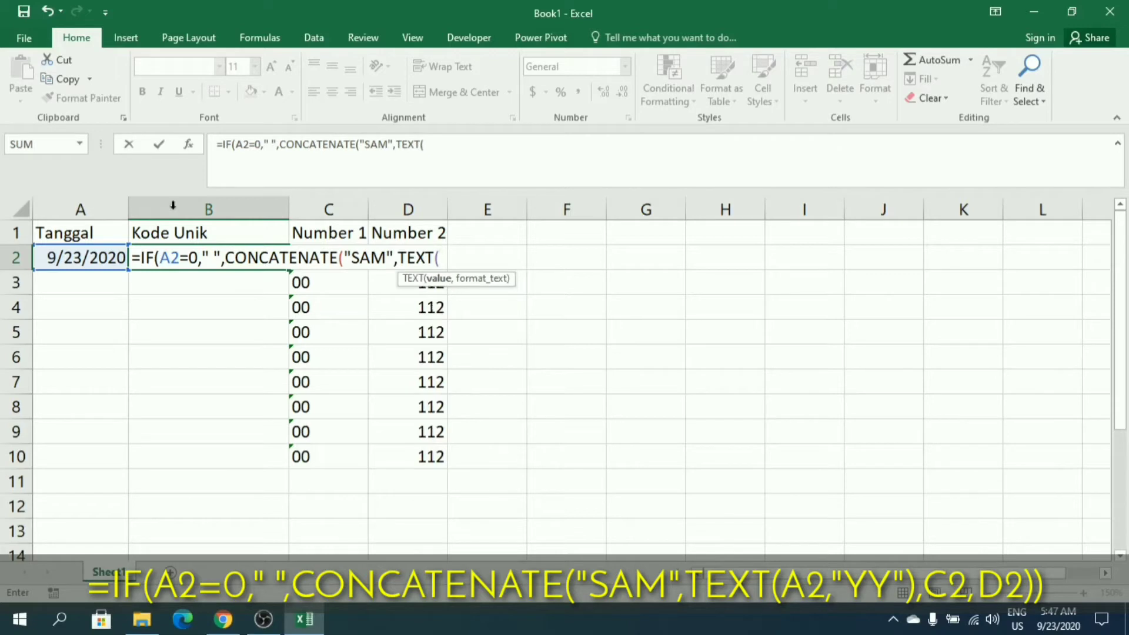
{"action": "left_click", "coordinate": [99, 253]}
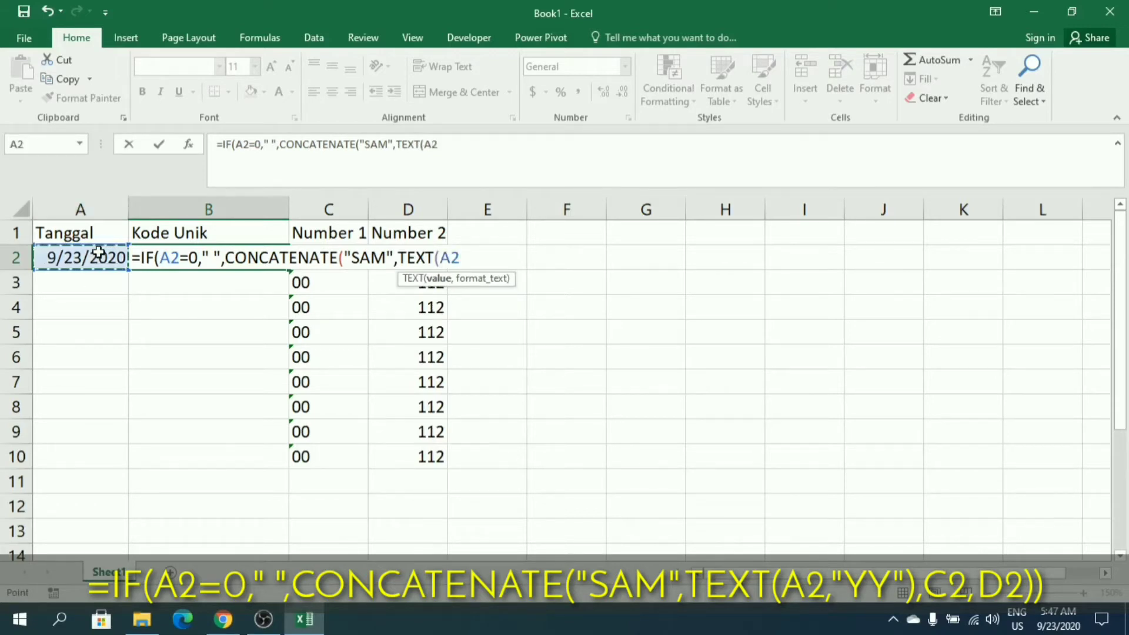
{"action": "type", "text": ","}
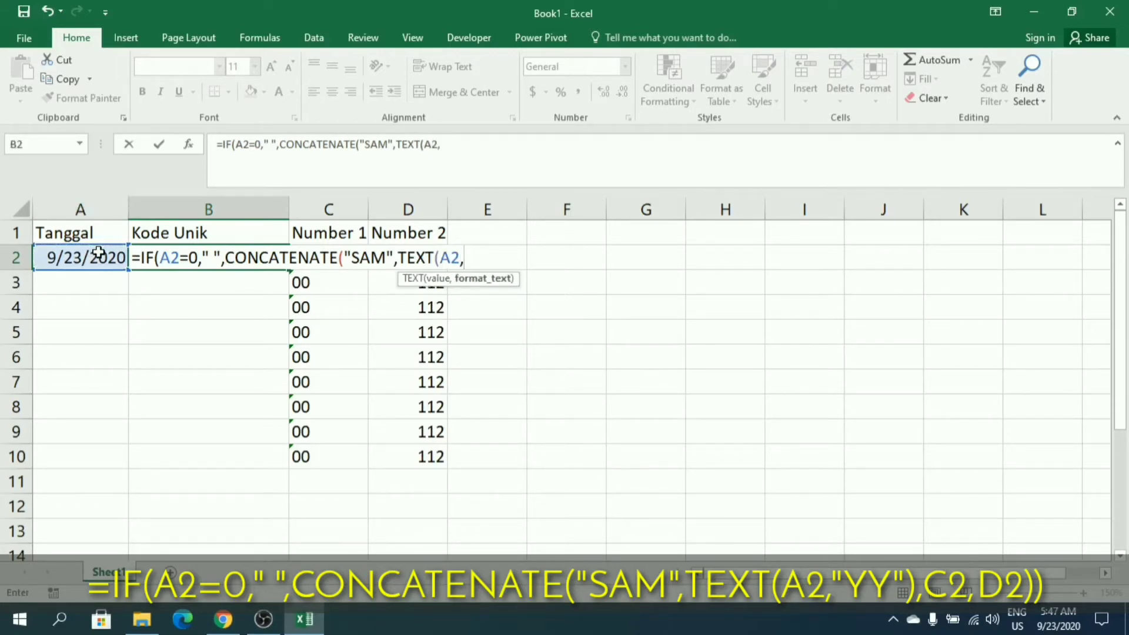
{"action": "type", "text": "\"YY\"),"}
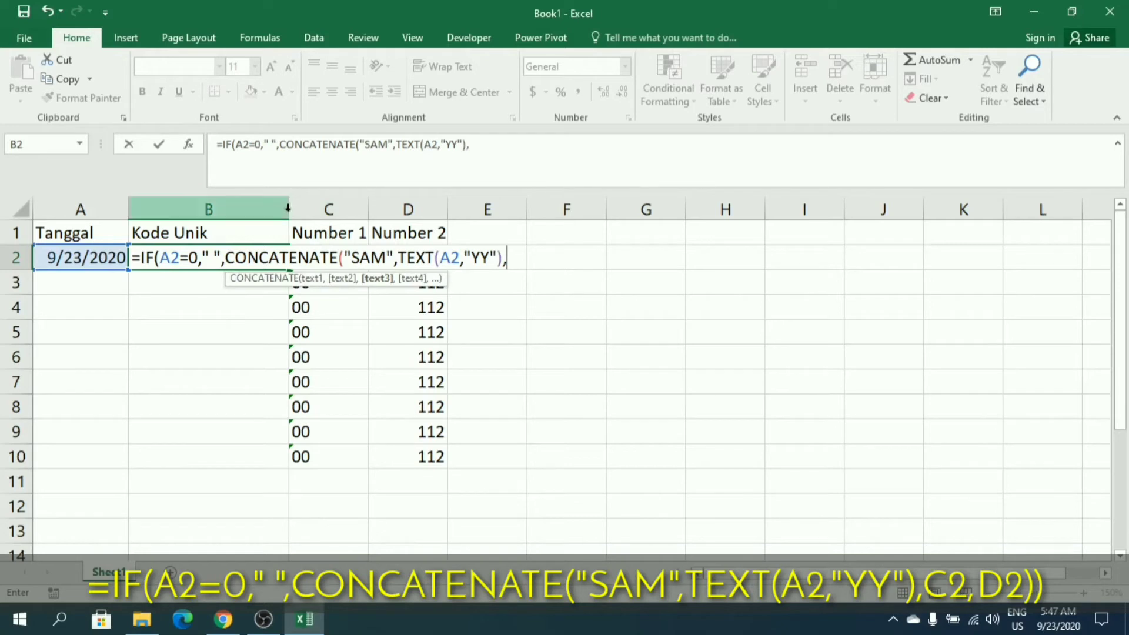
Finish the B2 formula with C2 and D2 as the last CONCATENATE arguments, close both functions and enter it.
{"action": "type", "text": "C"}
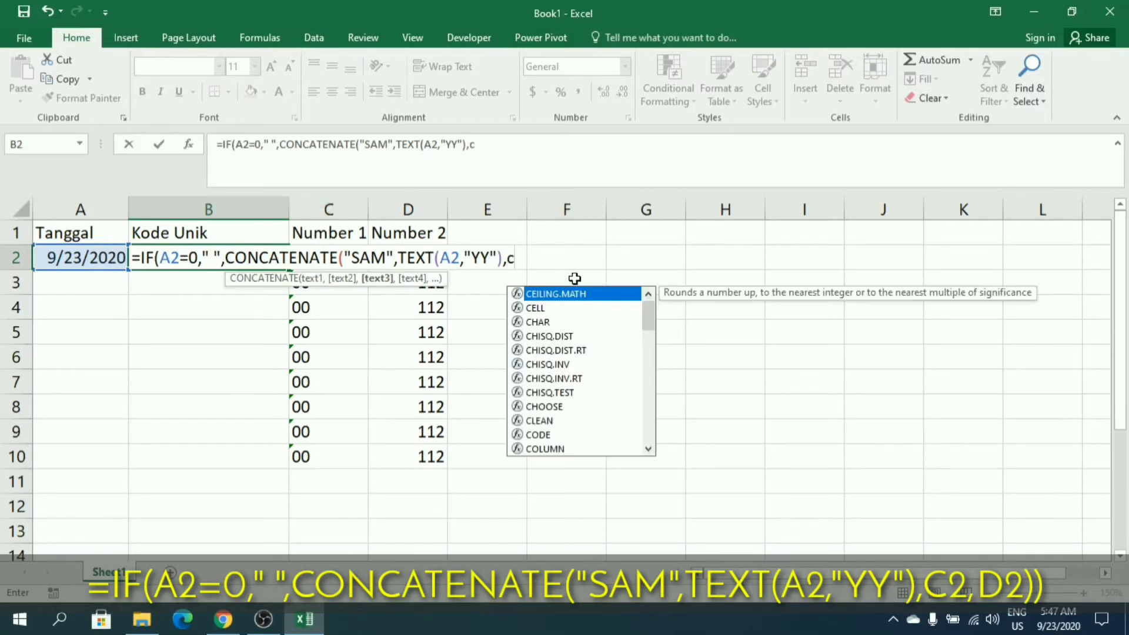
{"action": "type", "text": "2,"}
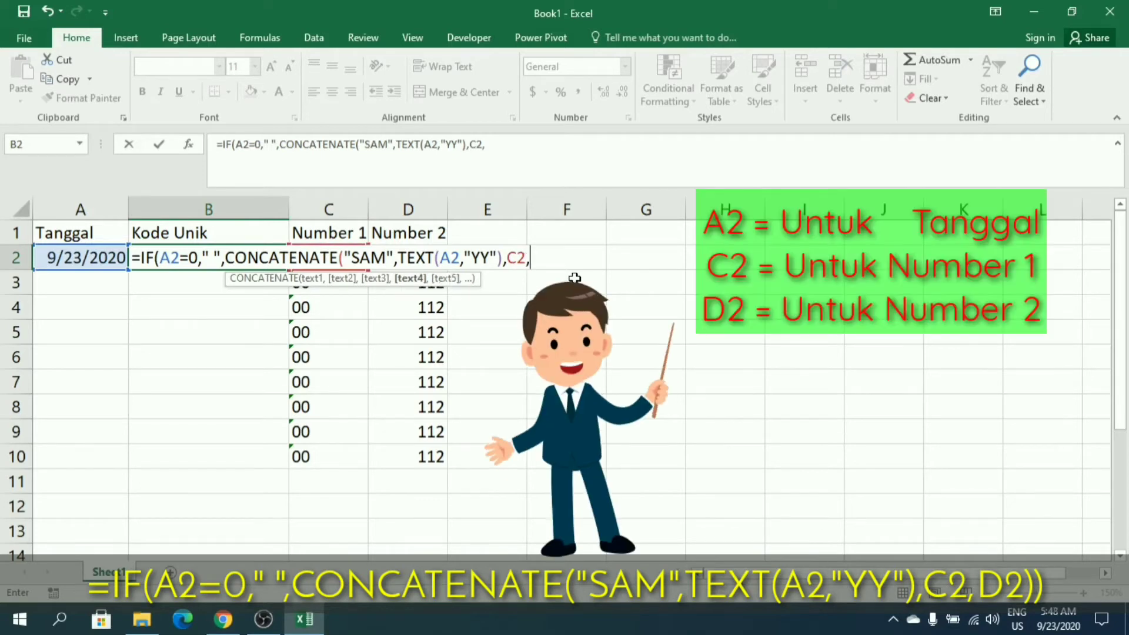
{"action": "type", "text": "D2"}
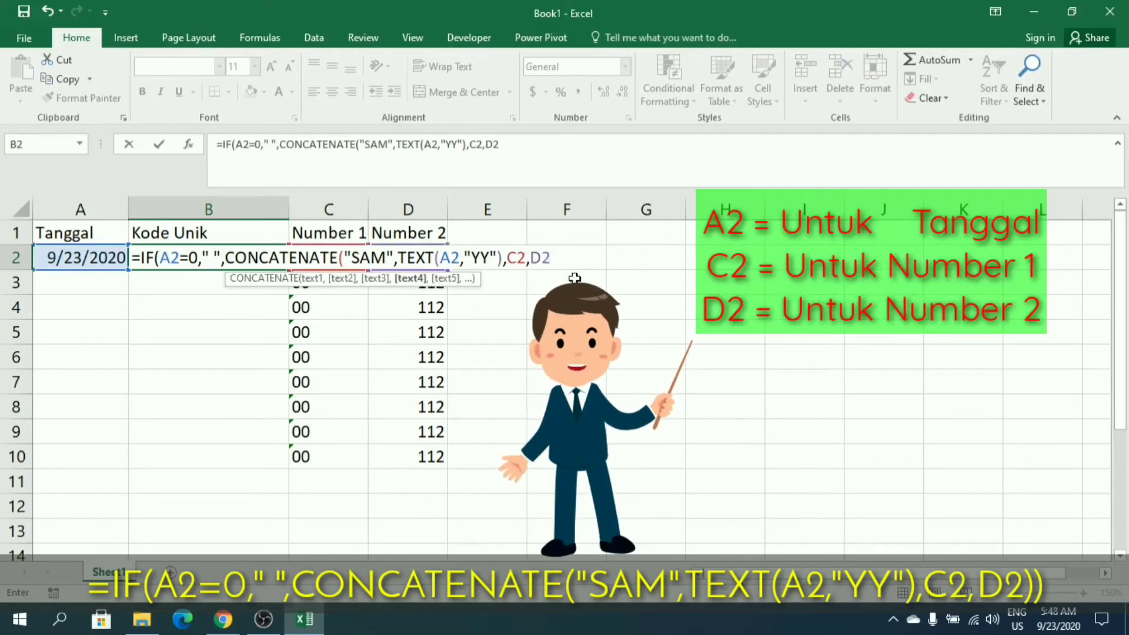
{"action": "type", "text": ")"}
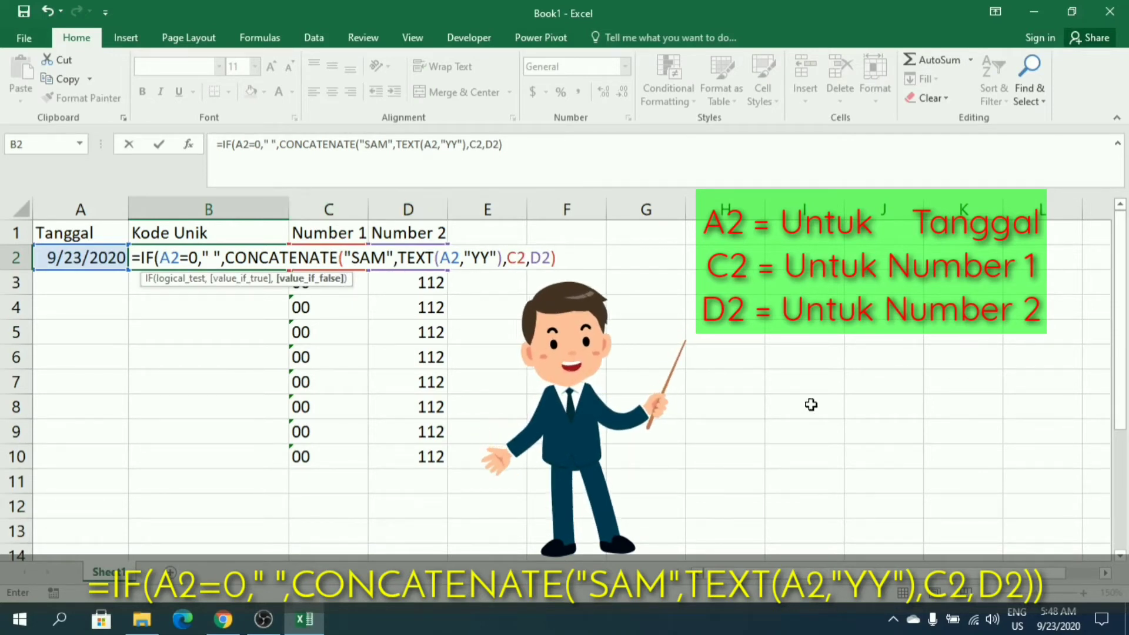
{"action": "type", "text": ")"}
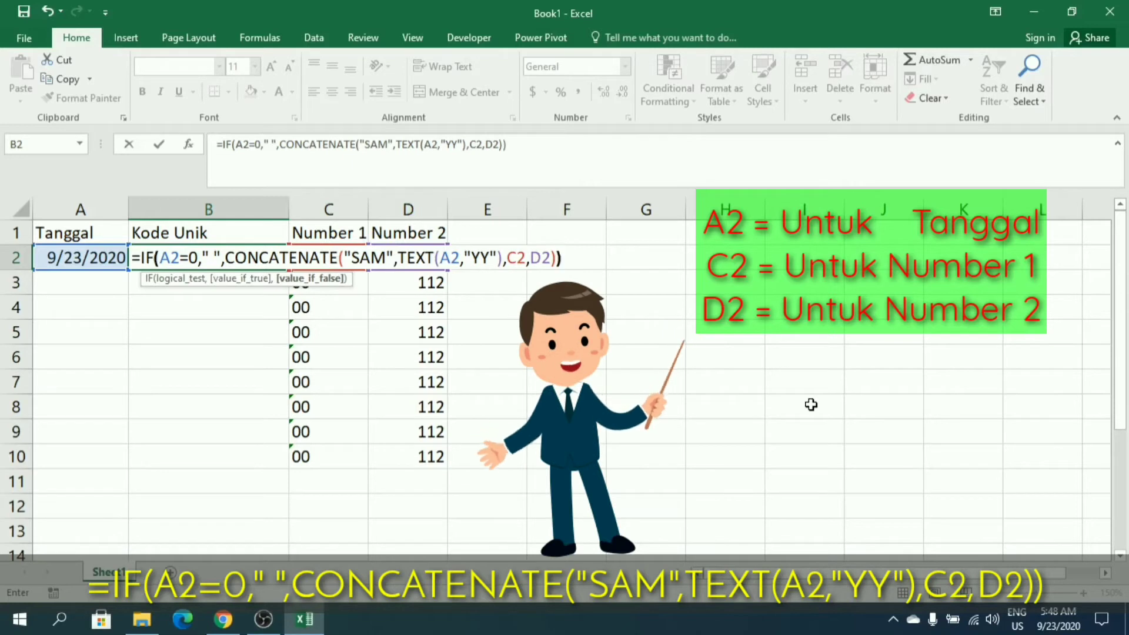
{"action": "key", "text": "ctrl+Return"}
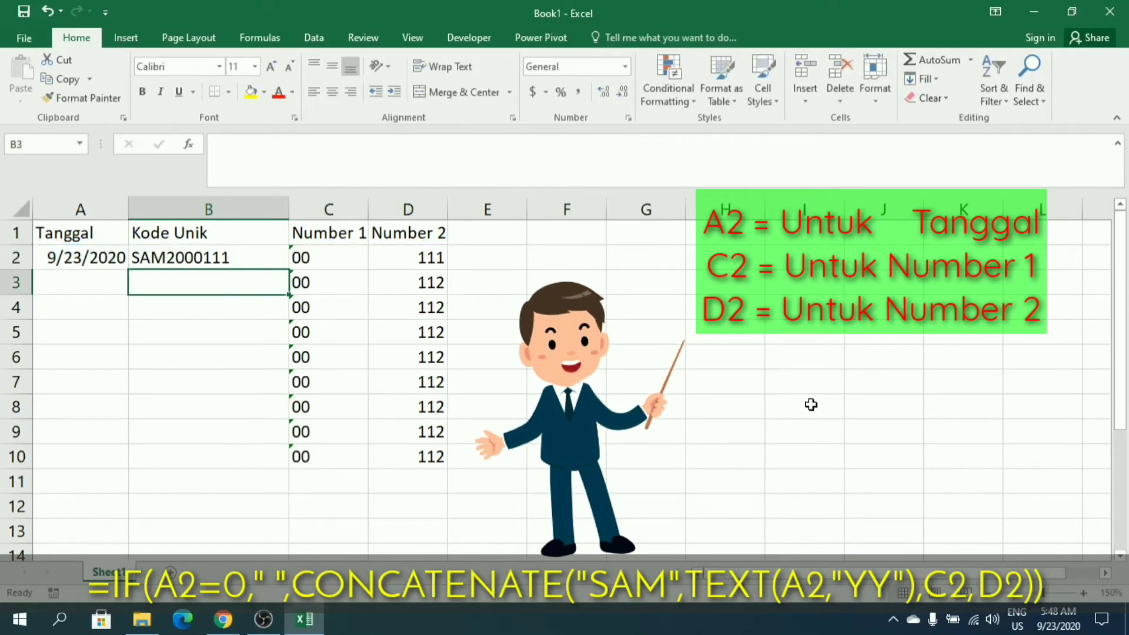
Copy the Kode Unik formula from B2 into B3:B10.
{"action": "left_click", "coordinate": [172, 253]}
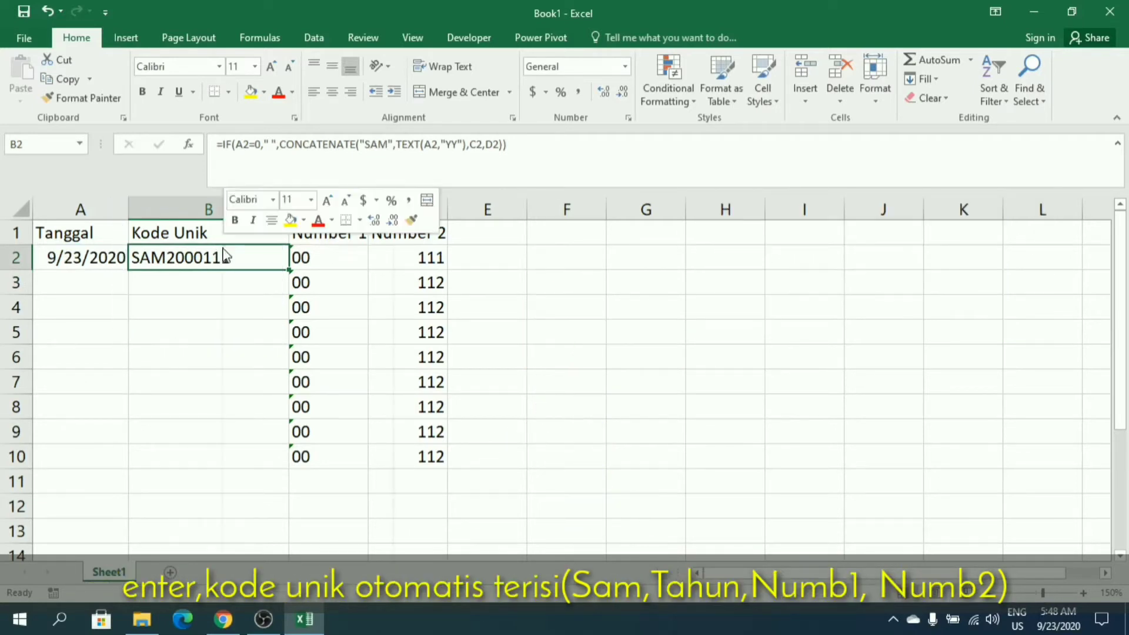
{"action": "right_click", "coordinate": [283, 250]}
{"action": "left_click", "coordinate": [313, 278]}
{"action": "left_click_drag", "start_coordinate": [202, 273], "coordinate": [199, 454]}
{"action": "key", "text": "ctrl+v"}
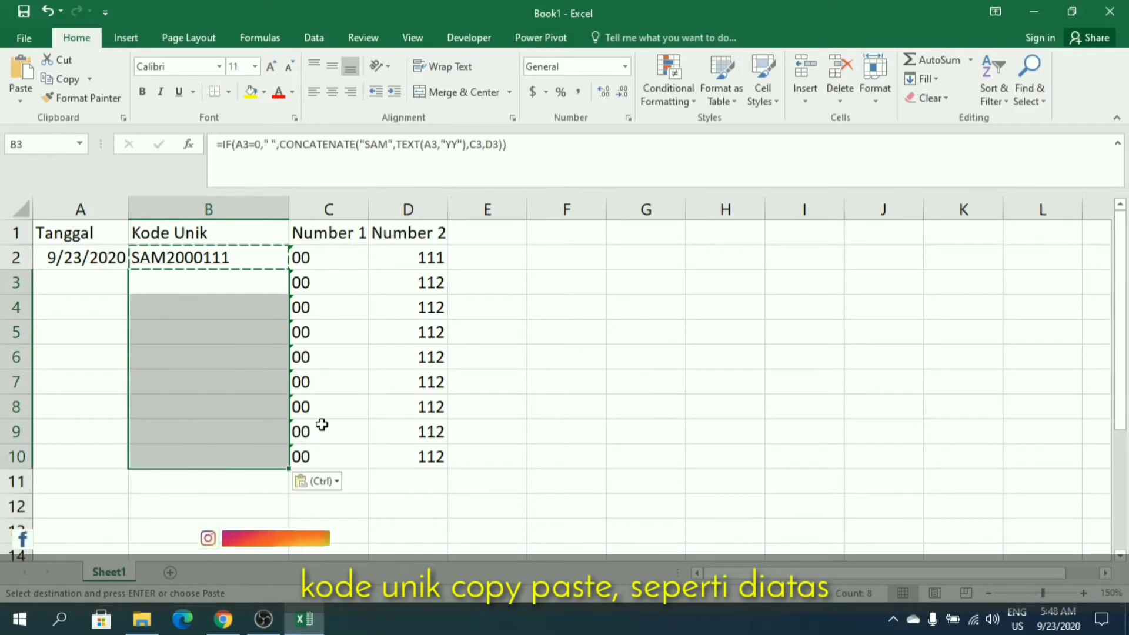
Fill the Number 2 column down to D10 as a series based on D2:D3.
{"action": "left_click", "coordinate": [429, 283]}
{"action": "left_click_drag", "start_coordinate": [432, 258], "coordinate": [444, 294]}
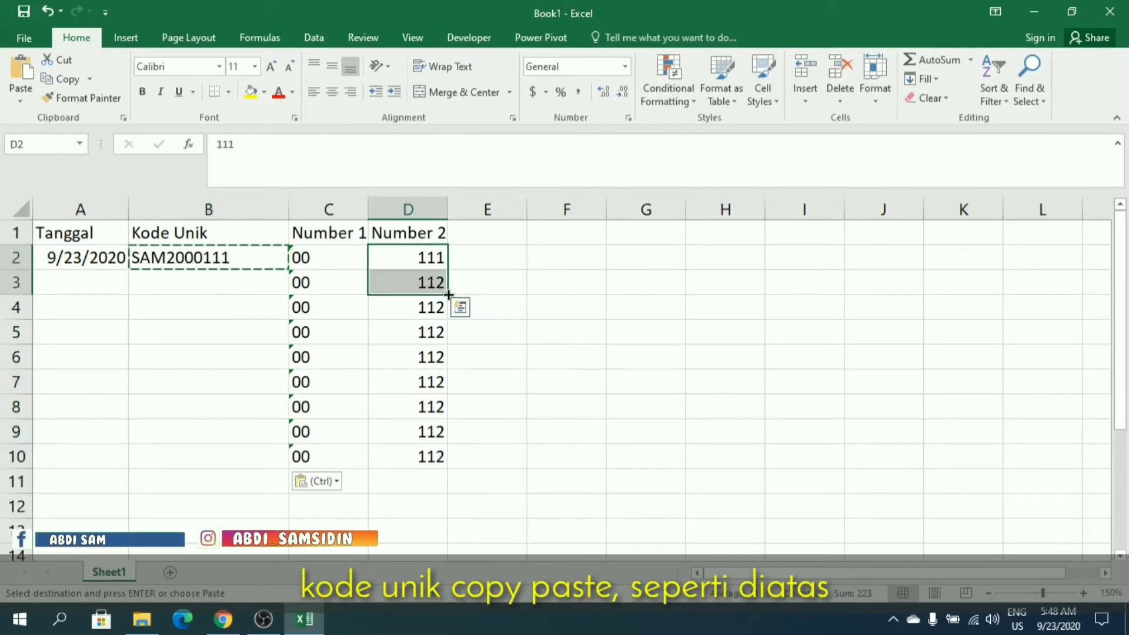
{"action": "double_click", "coordinate": [446, 294]}
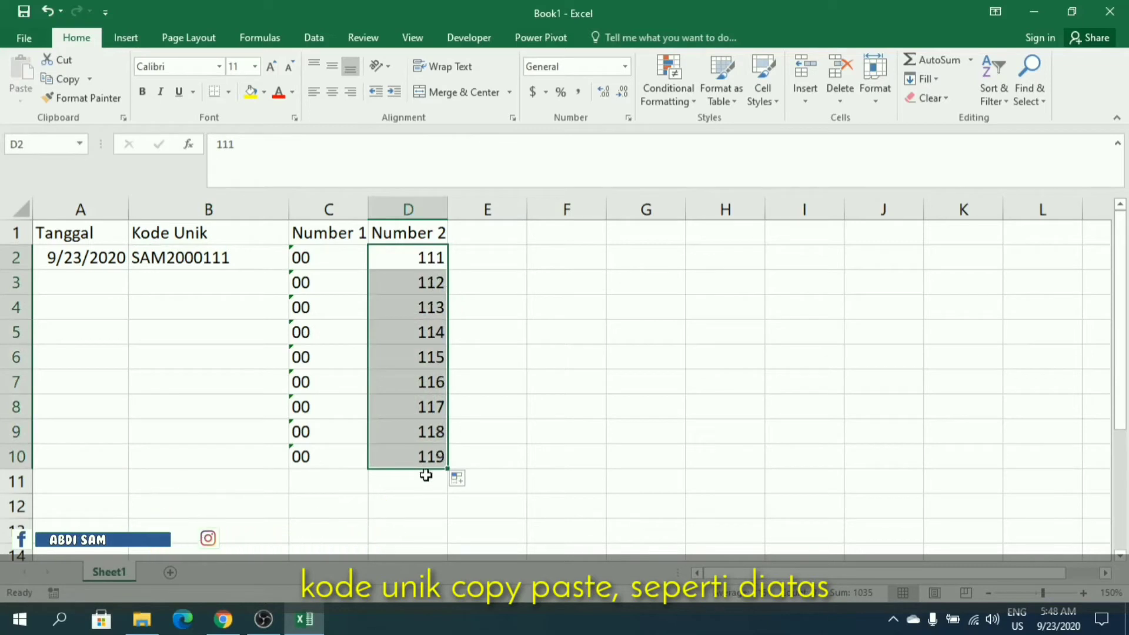
{"action": "left_click", "coordinate": [434, 455]}
Widen the Tanggal column slightly and center the code in B2 horizontally.
{"action": "left_click", "coordinate": [189, 282]}
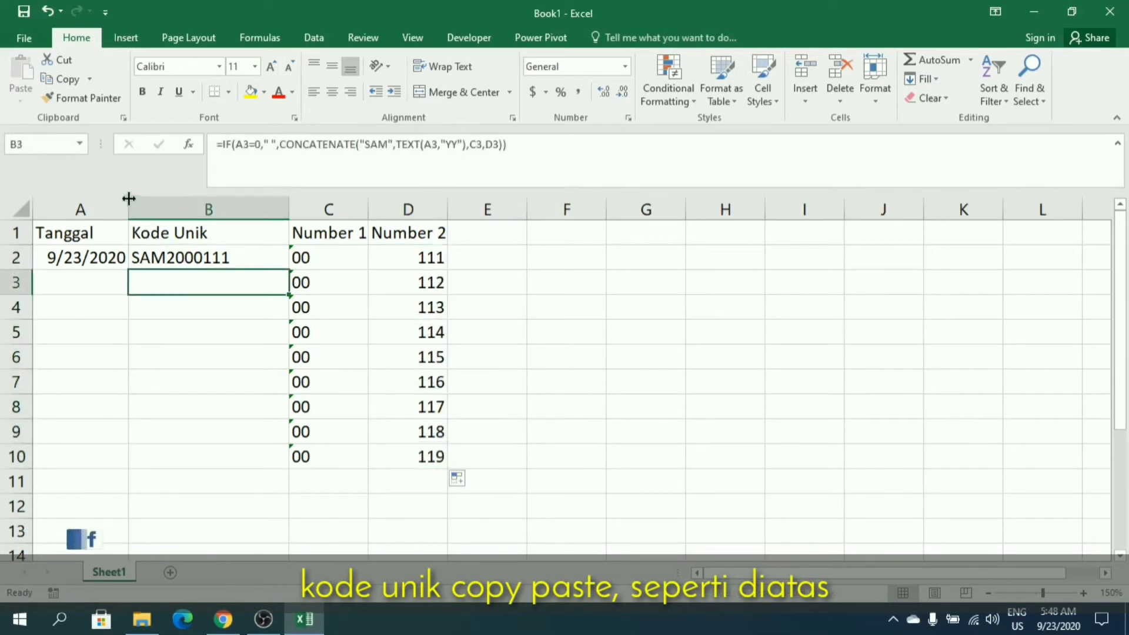
{"action": "left_click_drag", "start_coordinate": [129, 197], "coordinate": [147, 202]}
{"action": "left_click", "coordinate": [198, 260]}
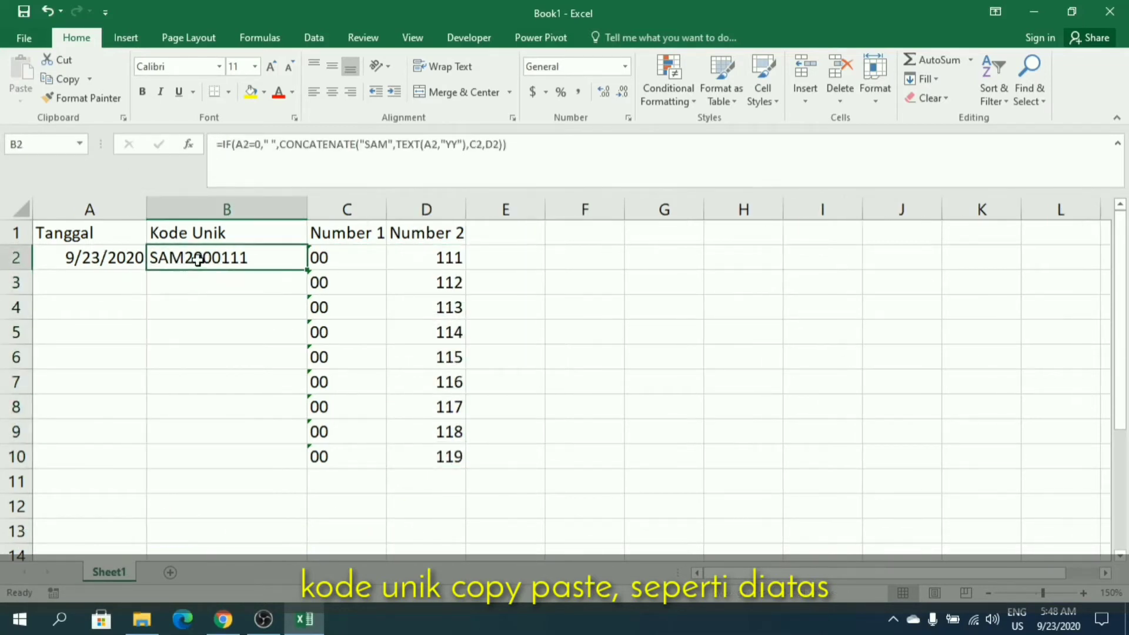
{"action": "left_click", "coordinate": [333, 91]}
{"action": "left_click", "coordinate": [412, 460]}
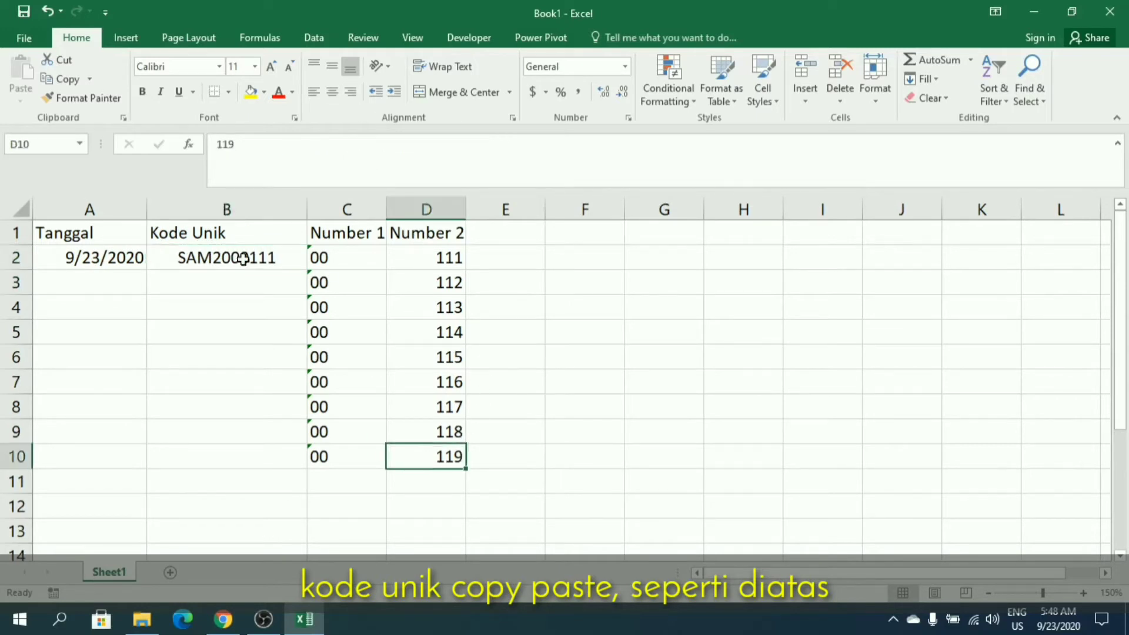
Enter the date 10/10/2019 in A3.
{"action": "left_click", "coordinate": [93, 279]}
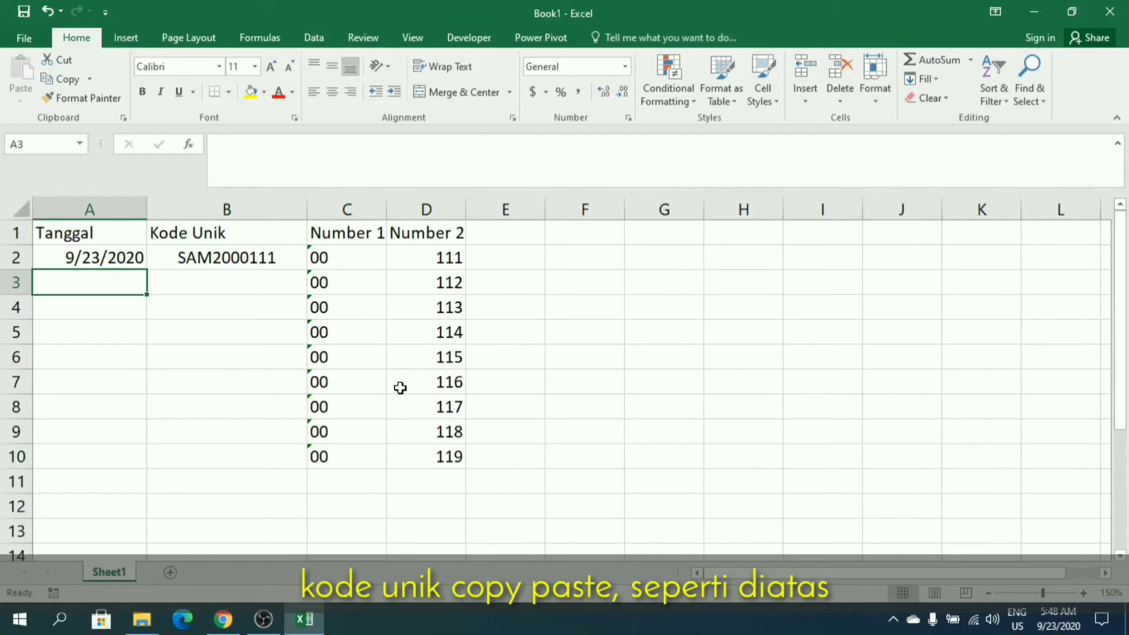
{"action": "type", "text": "10"}
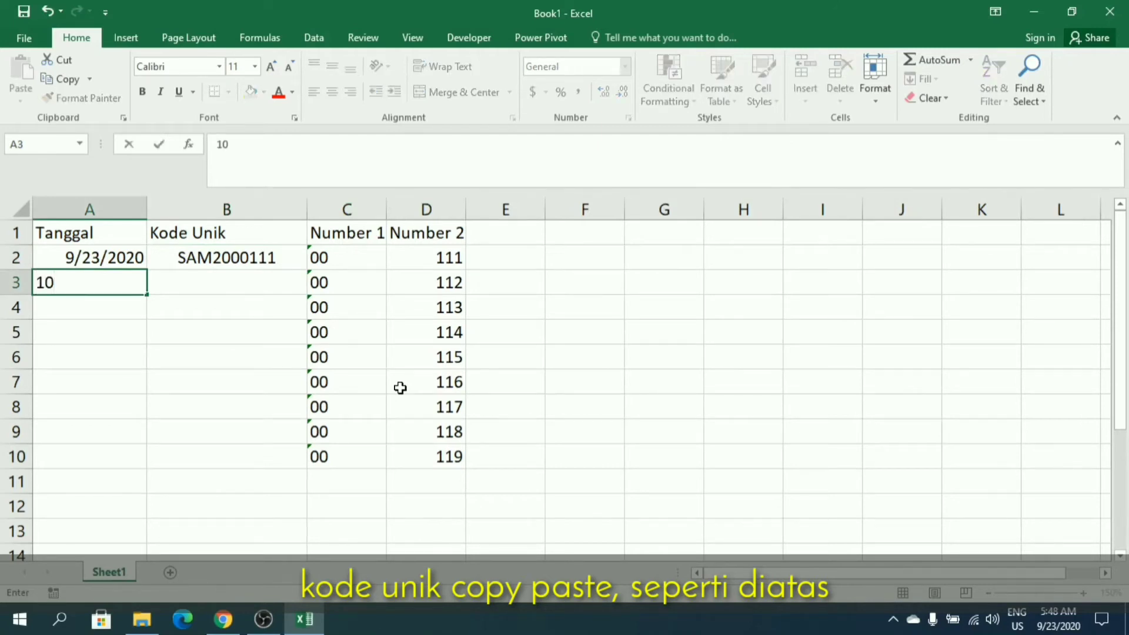
{"action": "type", "text": "/10/2019"}
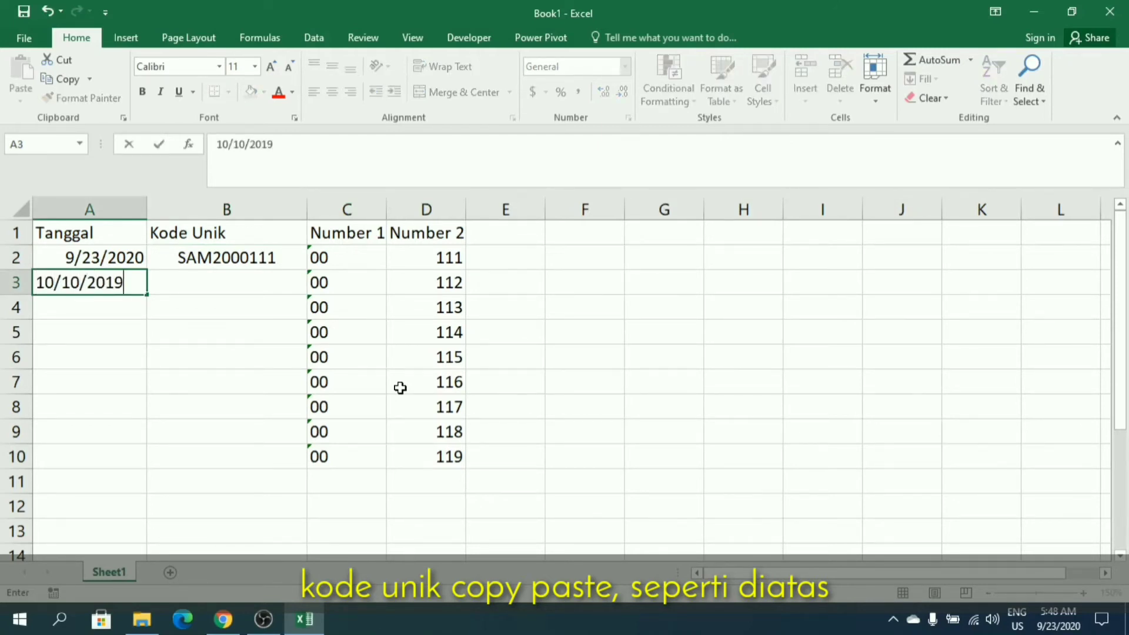
{"action": "key", "text": "Return"}
Center the code in B3 horizontally and middle-align B2:B10 vertically.
{"action": "left_click", "coordinate": [233, 283]}
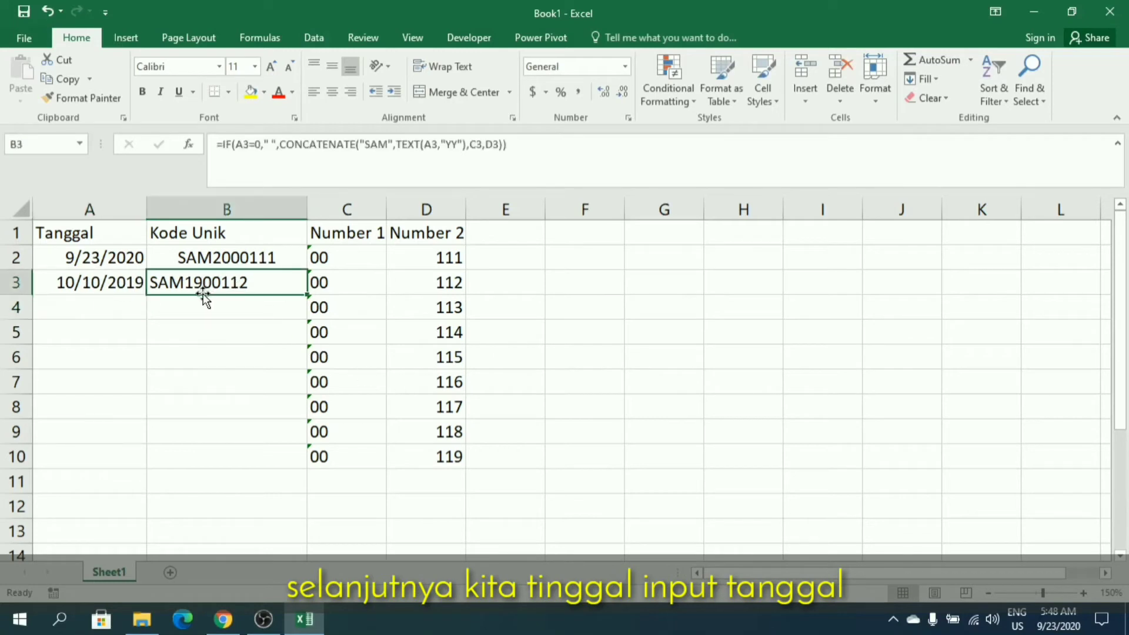
{"action": "left_click", "coordinate": [332, 92]}
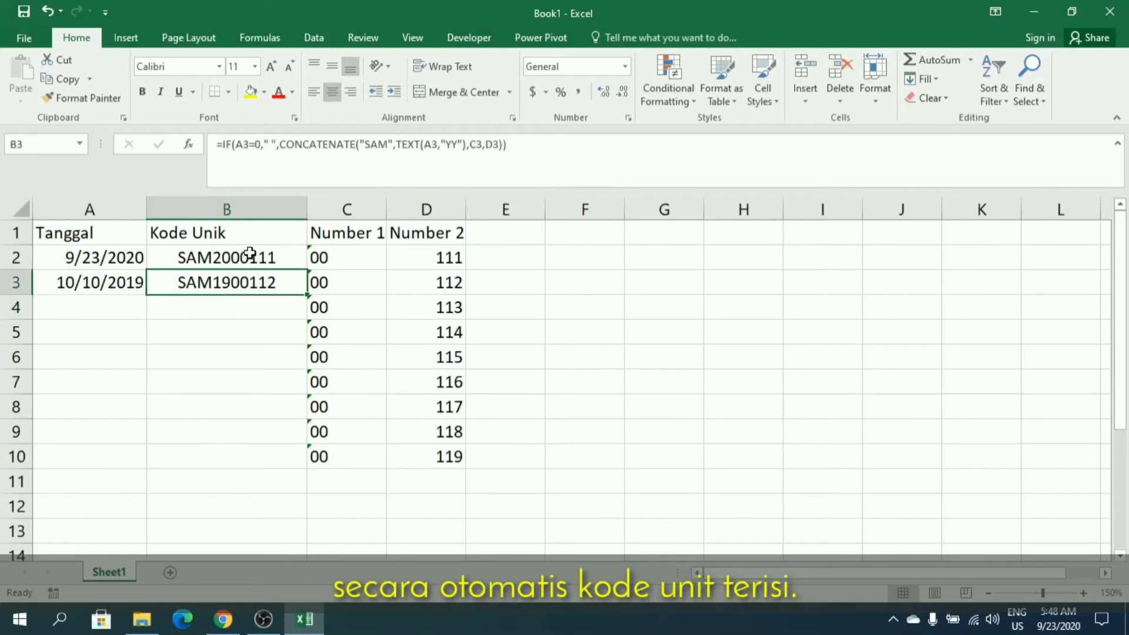
{"action": "left_click_drag", "start_coordinate": [250, 253], "coordinate": [255, 458]}
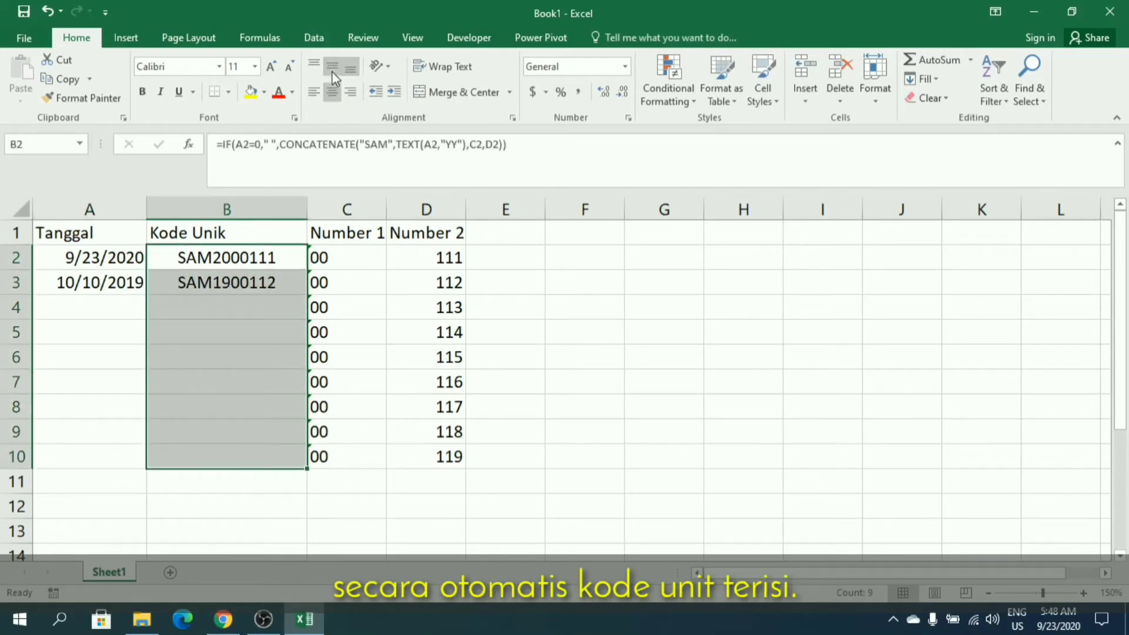
{"action": "left_click", "coordinate": [189, 398]}
Enter the date 10/11/2019 in A4.
{"action": "left_click", "coordinate": [94, 302]}
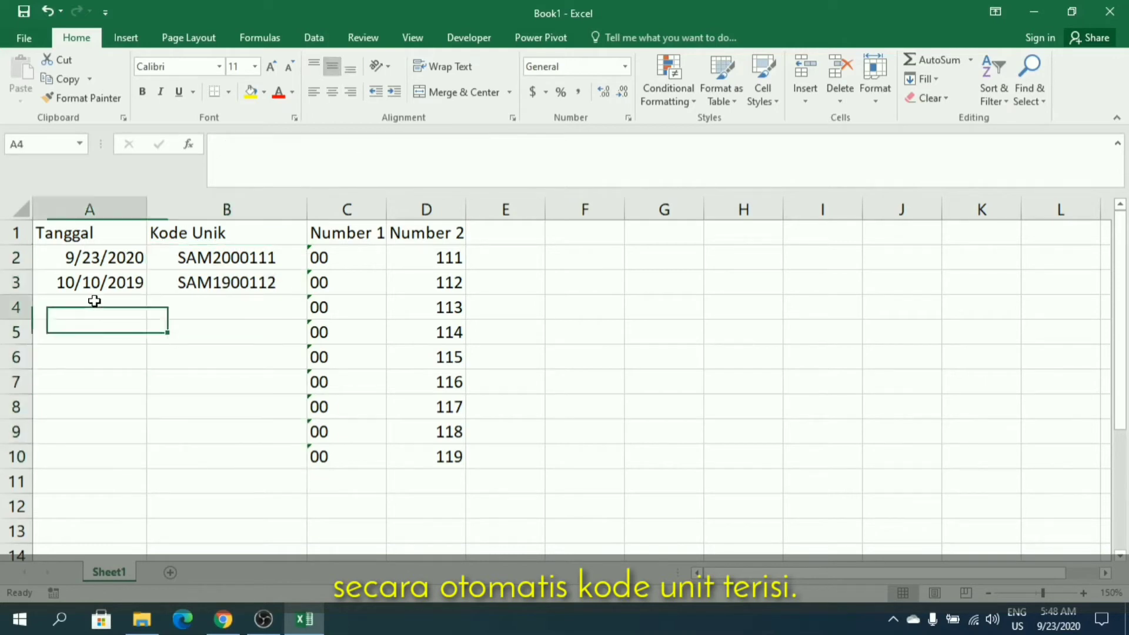
{"action": "type", "text": "10"}
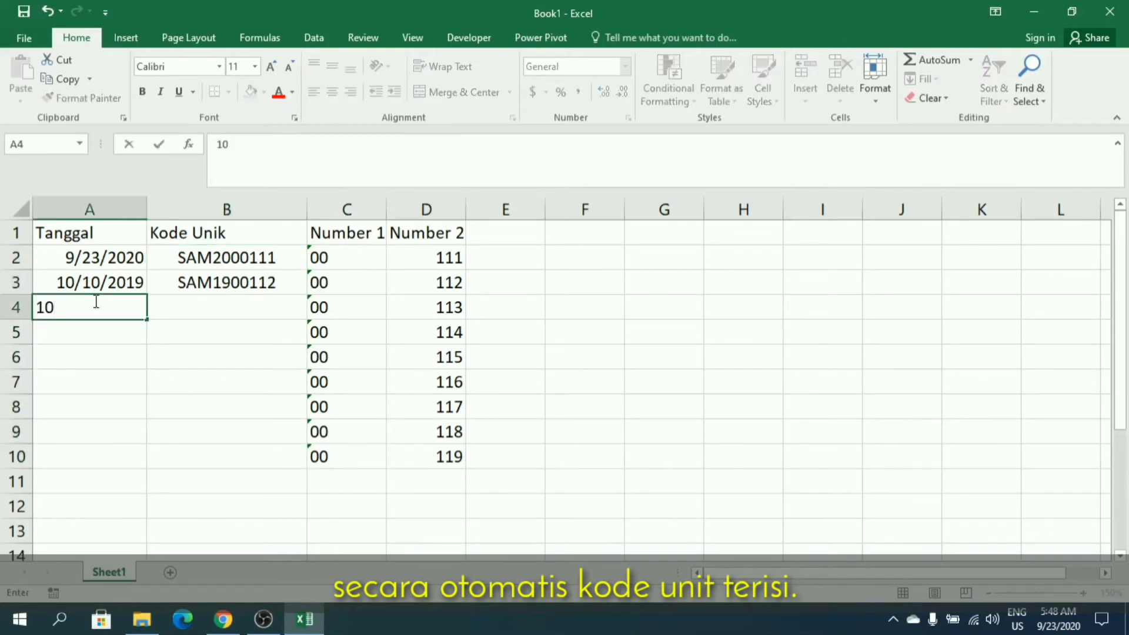
{"action": "type", "text": "/11/2019"}
{"action": "key", "text": "Return"}
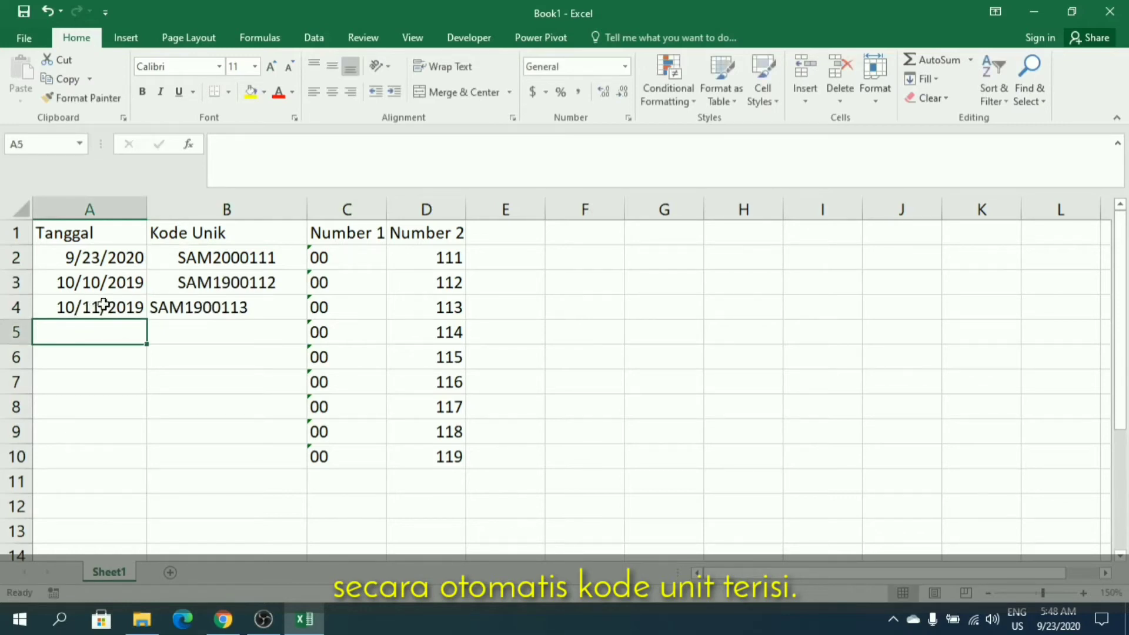
Center the whole Kode Unik range B2:B10 horizontally.
{"action": "left_click", "coordinate": [209, 303]}
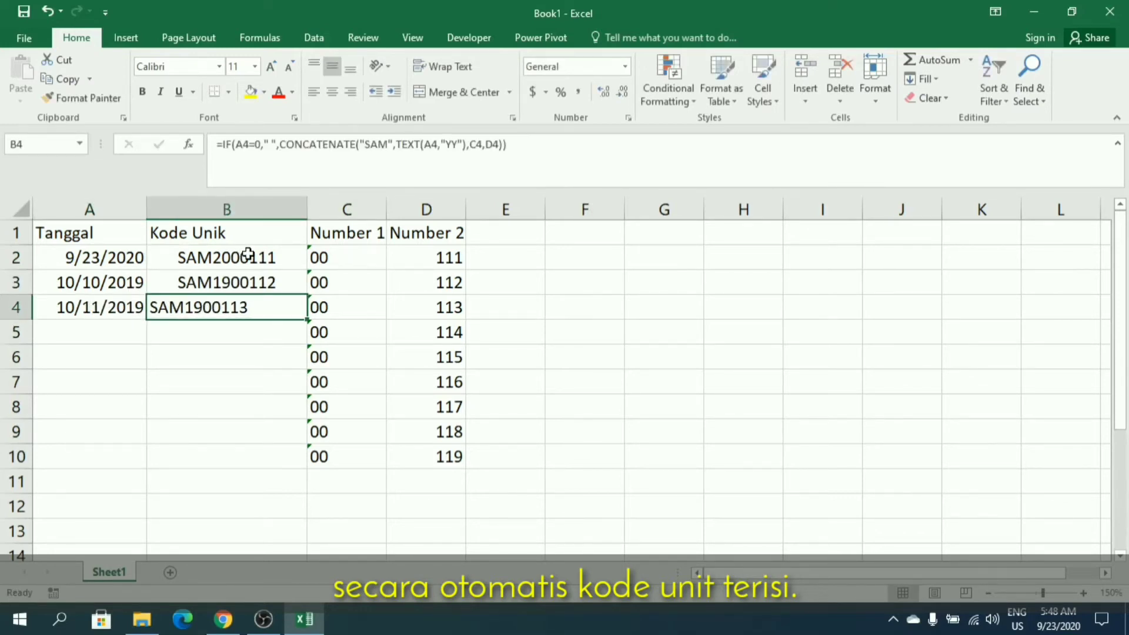
{"action": "left_click_drag", "start_coordinate": [247, 260], "coordinate": [239, 452]}
{"action": "left_click", "coordinate": [332, 93]}
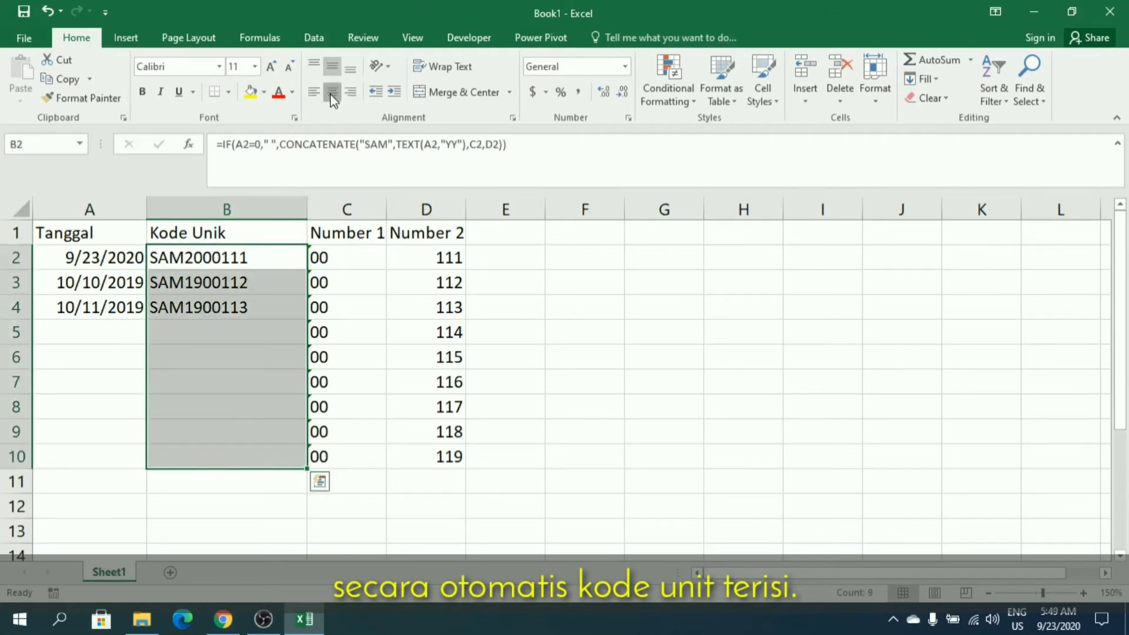
{"action": "left_click", "coordinate": [332, 92]}
{"action": "left_click", "coordinate": [163, 413]}
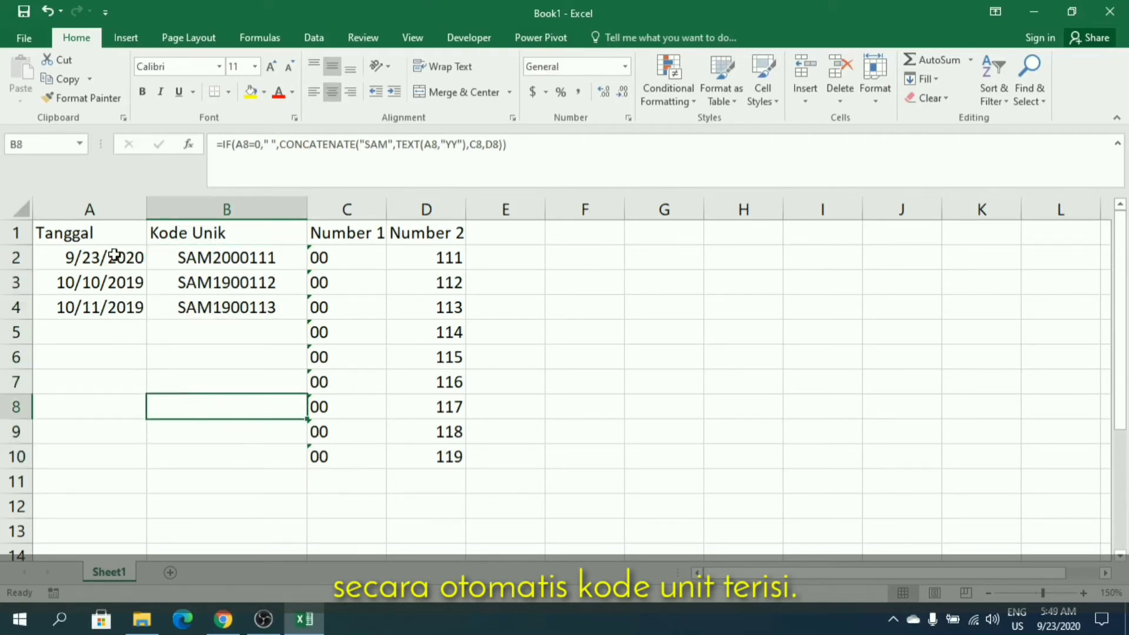
Center the Tanggal range A2:A10 horizontally.
{"action": "left_click_drag", "start_coordinate": [115, 255], "coordinate": [116, 453]}
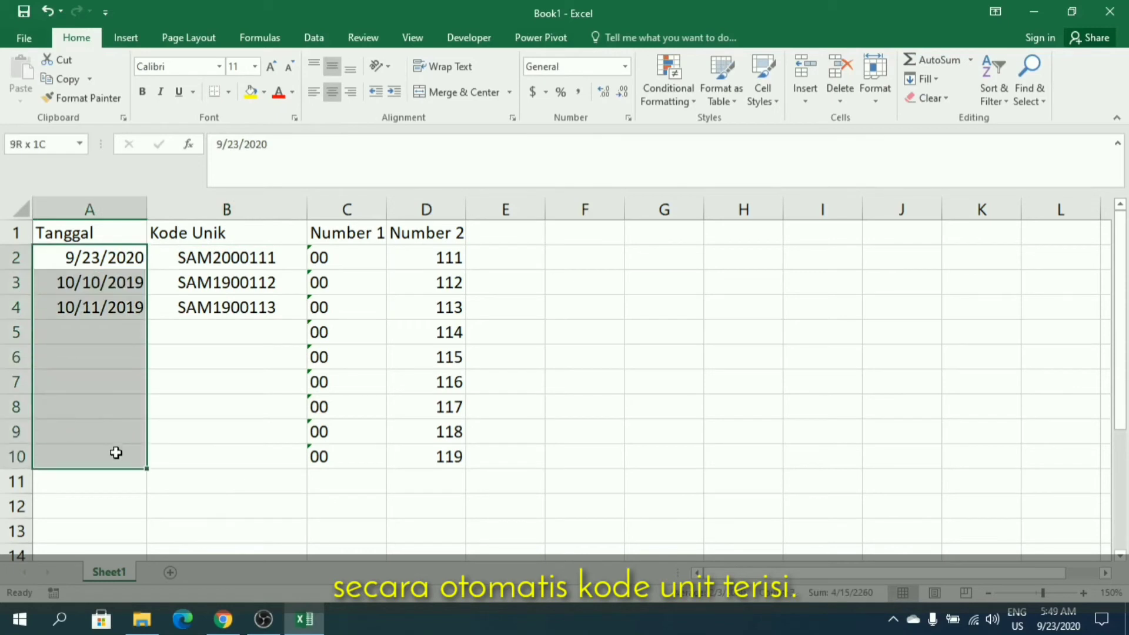
{"action": "left_click", "coordinate": [334, 94]}
{"action": "left_click", "coordinate": [182, 454]}
Enter the date 07/11/2020 in A5 and select the code cell beside it.
{"action": "left_click", "coordinate": [118, 298]}
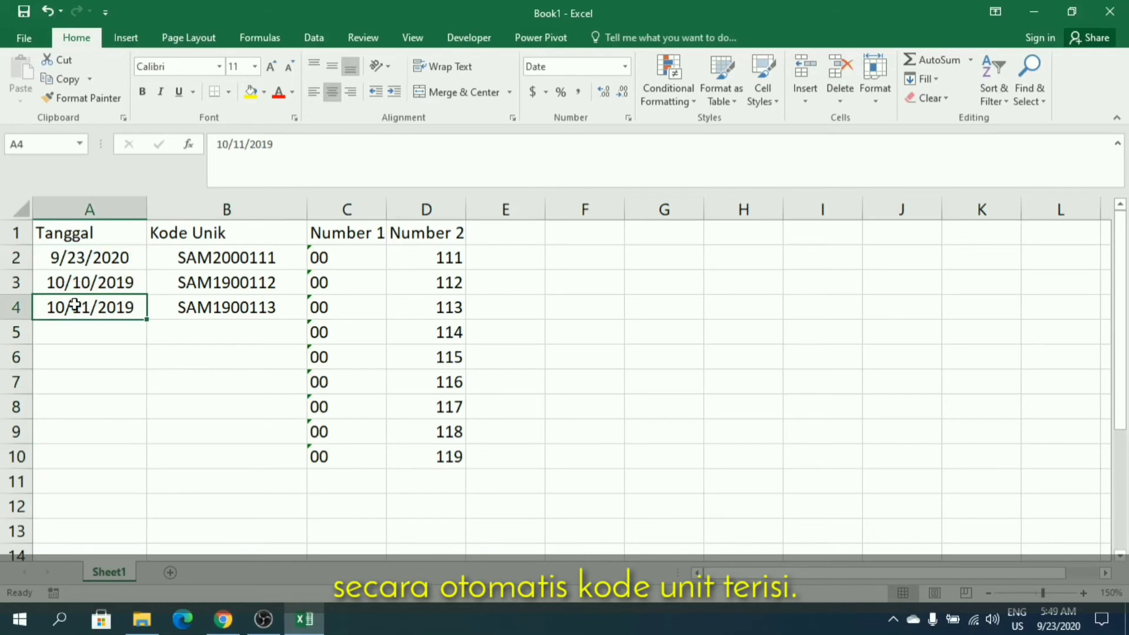
{"action": "left_click", "coordinate": [132, 337]}
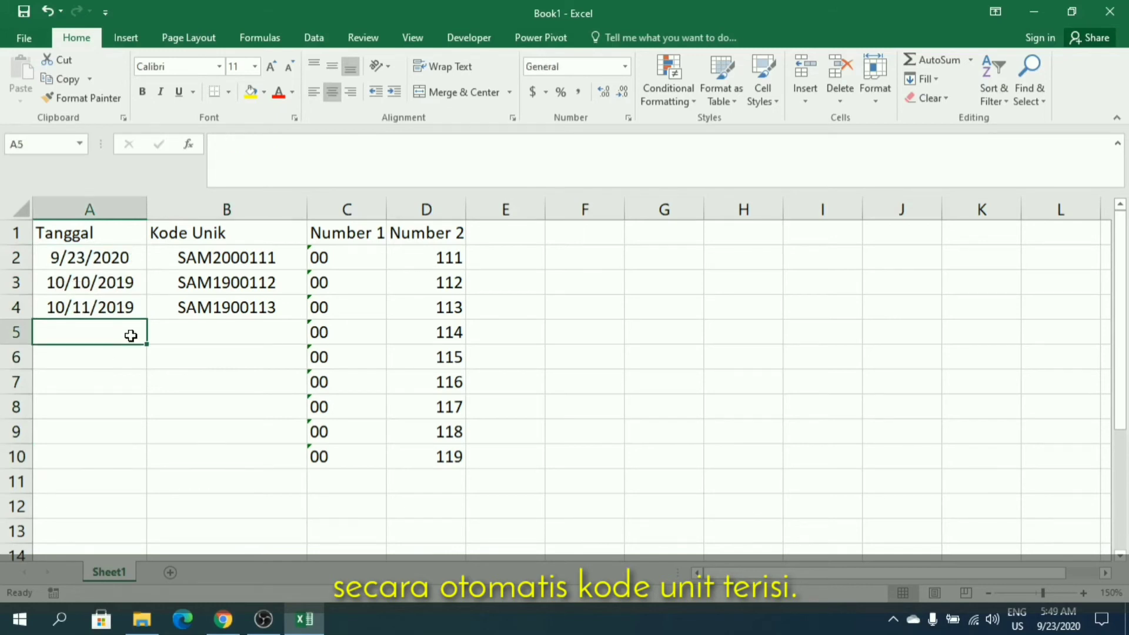
{"action": "type", "text": "07"}
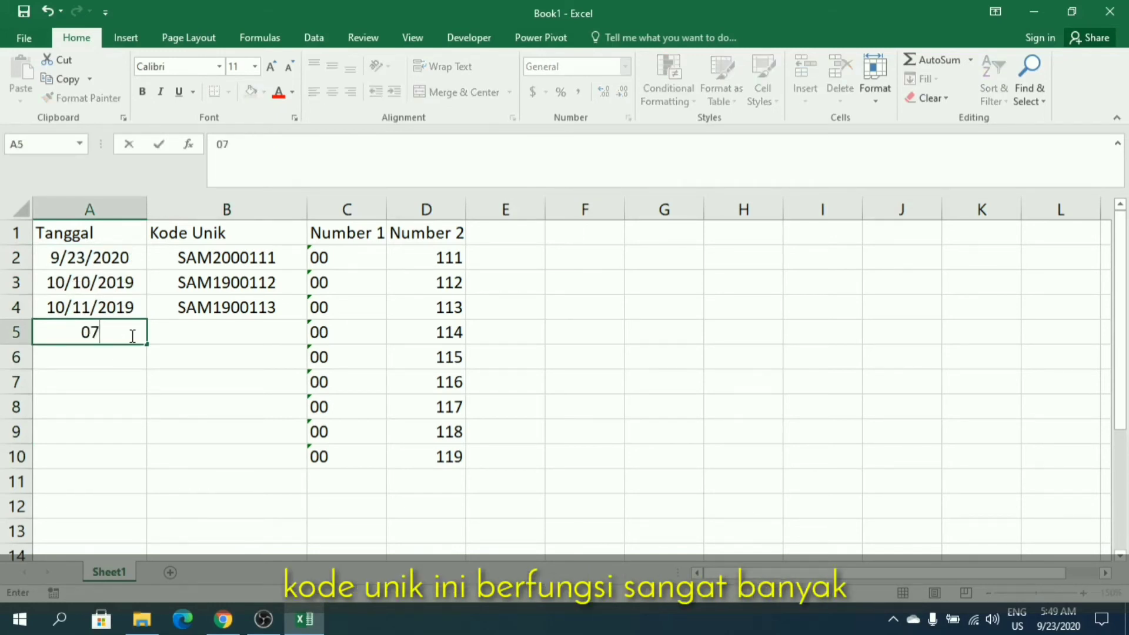
{"action": "type", "text": "/11/2020"}
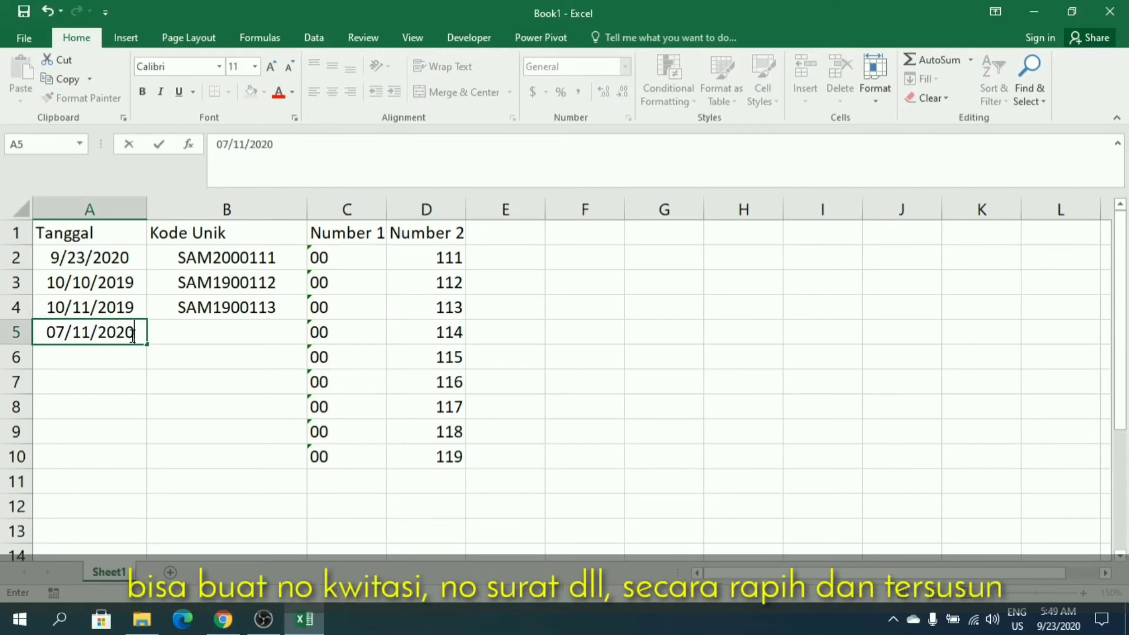
{"action": "key", "text": "Return"}
{"action": "key", "text": "Up"}
{"action": "key", "text": "Right"}
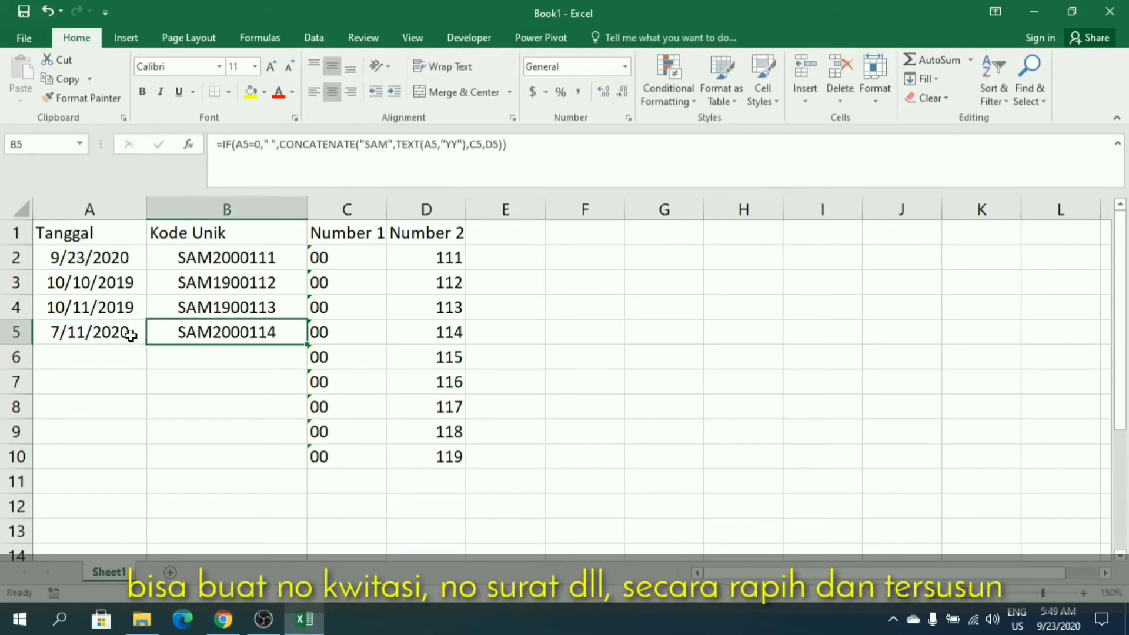
Enter the date 6/11/2020 in A6, check its code cell and select A7.
{"action": "left_click", "coordinate": [70, 359]}
{"action": "type", "text": "6"}
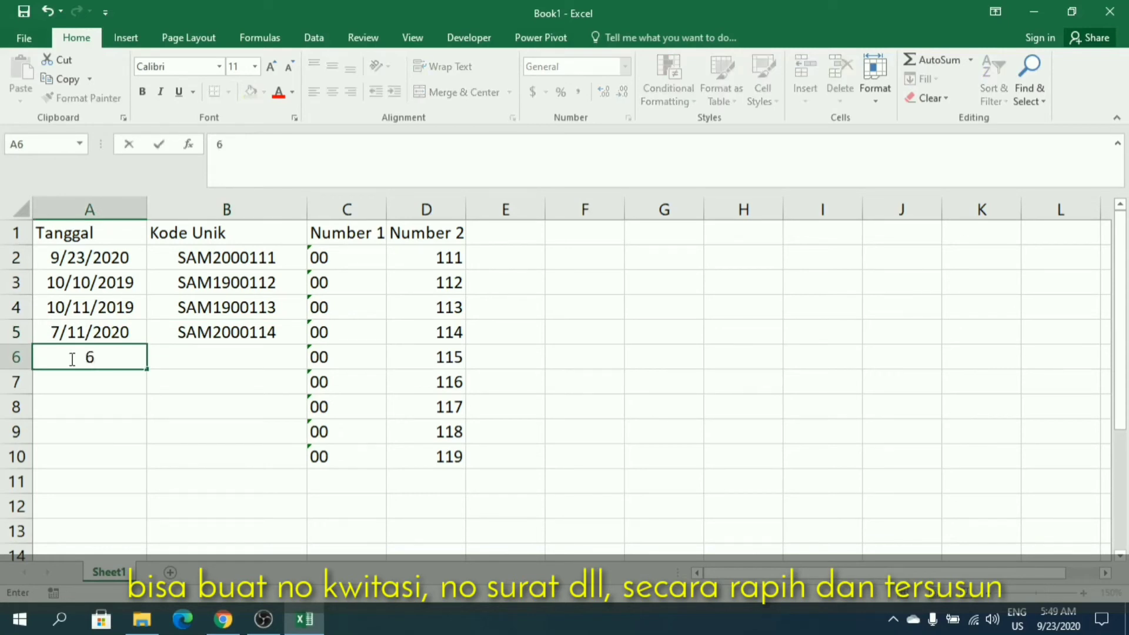
{"action": "type", "text": "/11/2020"}
{"action": "key", "text": "Return"}
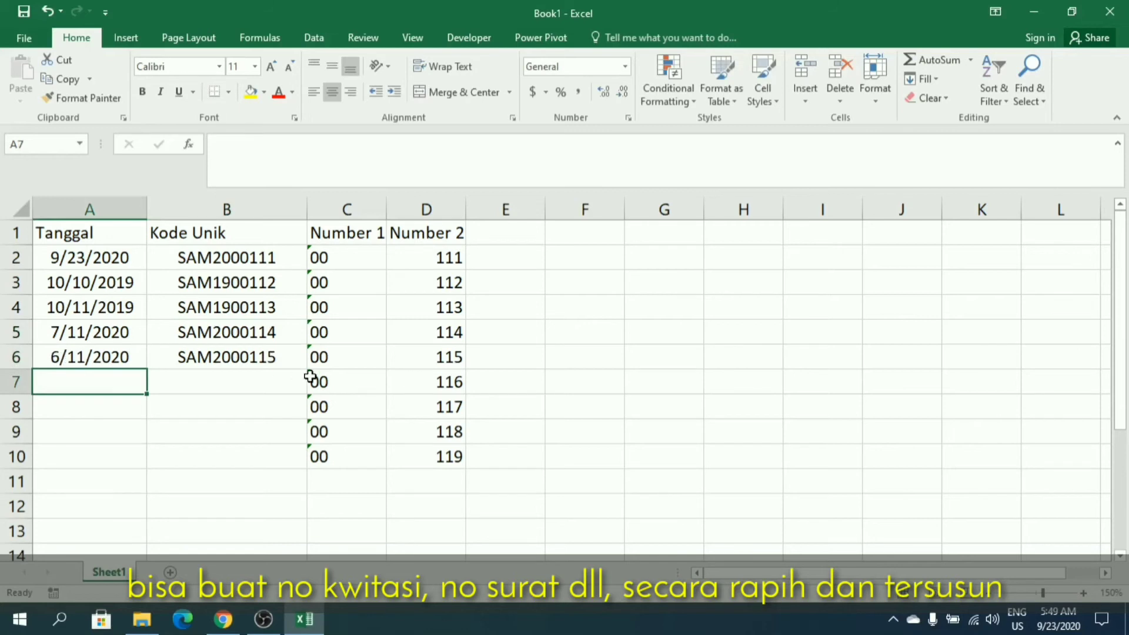
{"action": "left_click", "coordinate": [243, 353]}
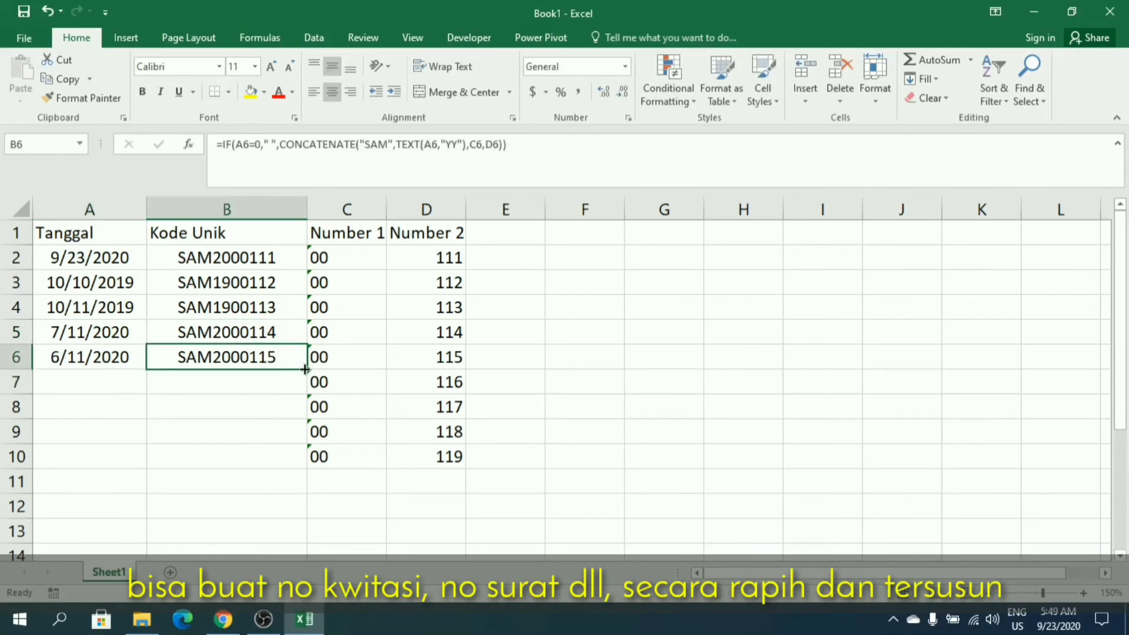
{"action": "left_click", "coordinate": [91, 383]}
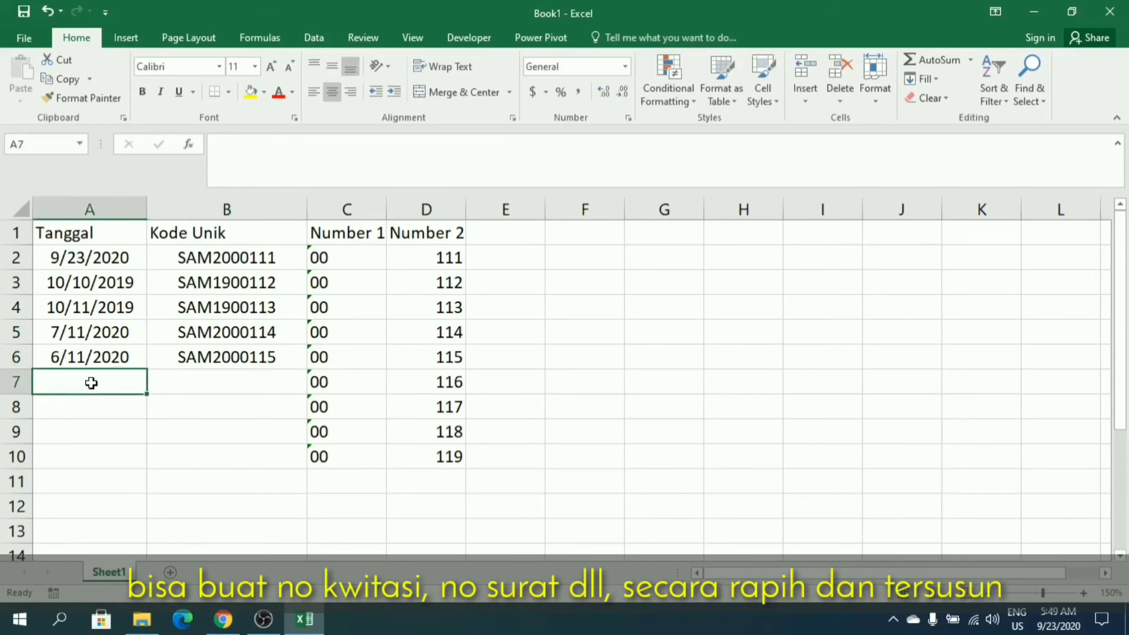
Enter the date 7/10/2020 in A7.
{"action": "type", "text": "7"}
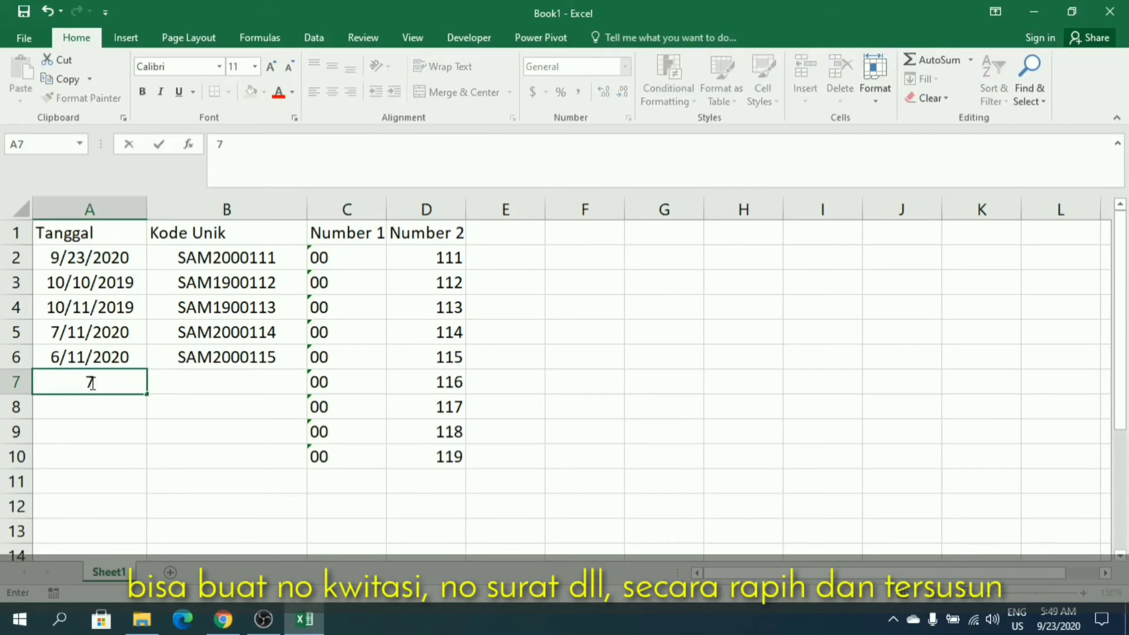
{"action": "type", "text": "/10/2020"}
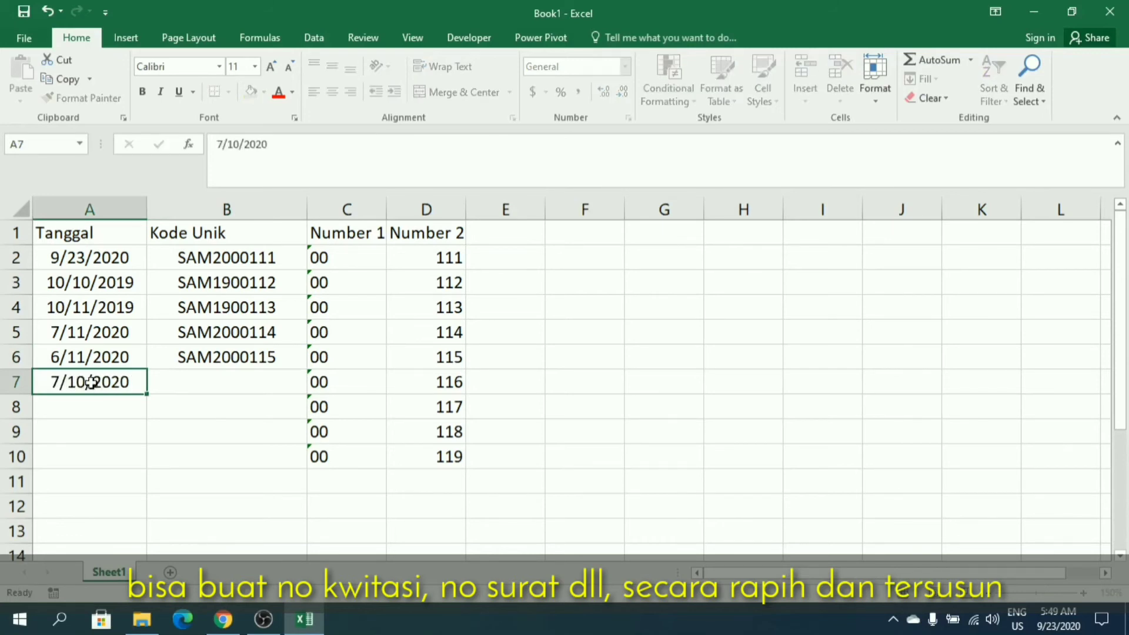
{"action": "key", "text": "Return"}
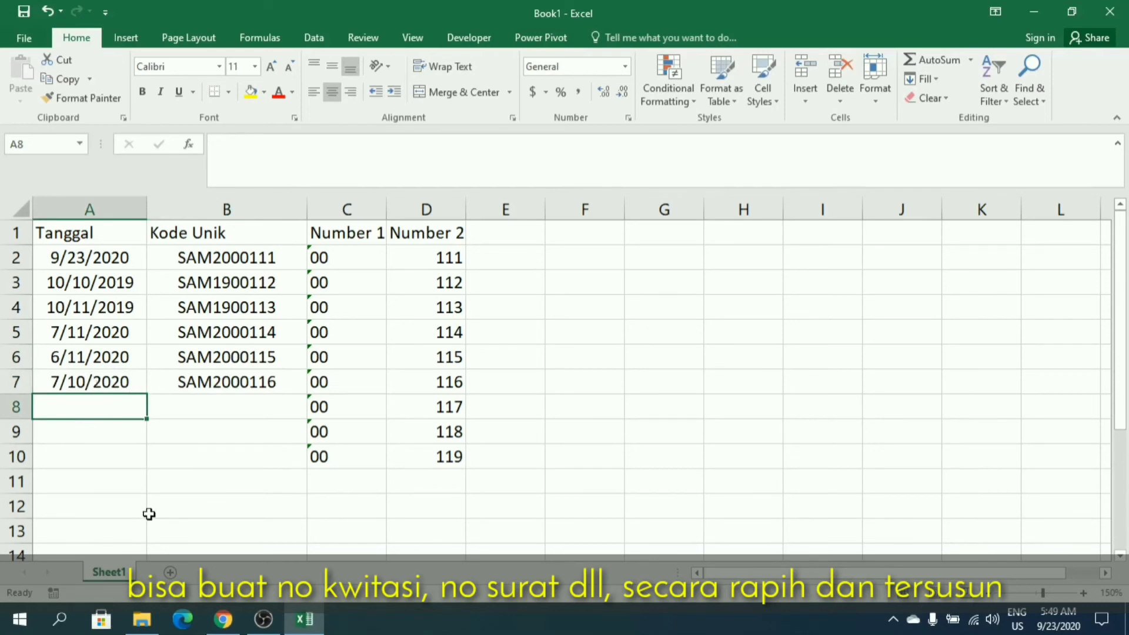
Hide the helper columns C and D, Number 1 and Number 2.
{"action": "left_click_drag", "start_coordinate": [353, 209], "coordinate": [434, 210]}
{"action": "right_click", "coordinate": [437, 211]}
{"action": "left_click", "coordinate": [479, 424]}
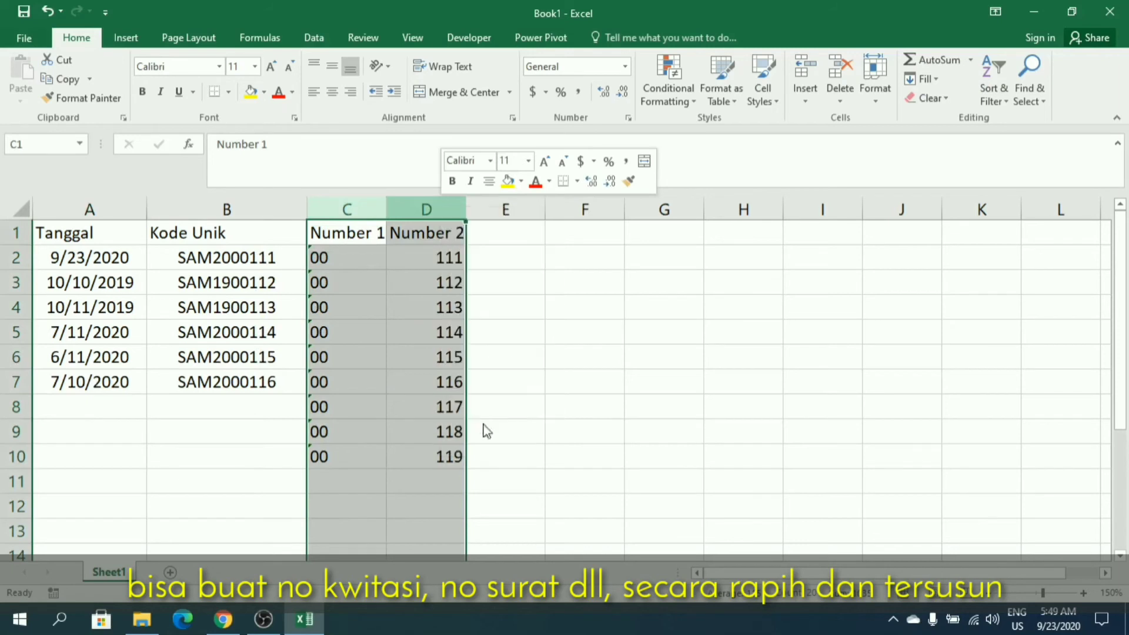
{"action": "left_click", "coordinate": [222, 452]}
Enter the dates 8/11/2020 in A8 and 11/11/2020 in A9, and check the code formula in B9.
{"action": "left_click", "coordinate": [76, 405]}
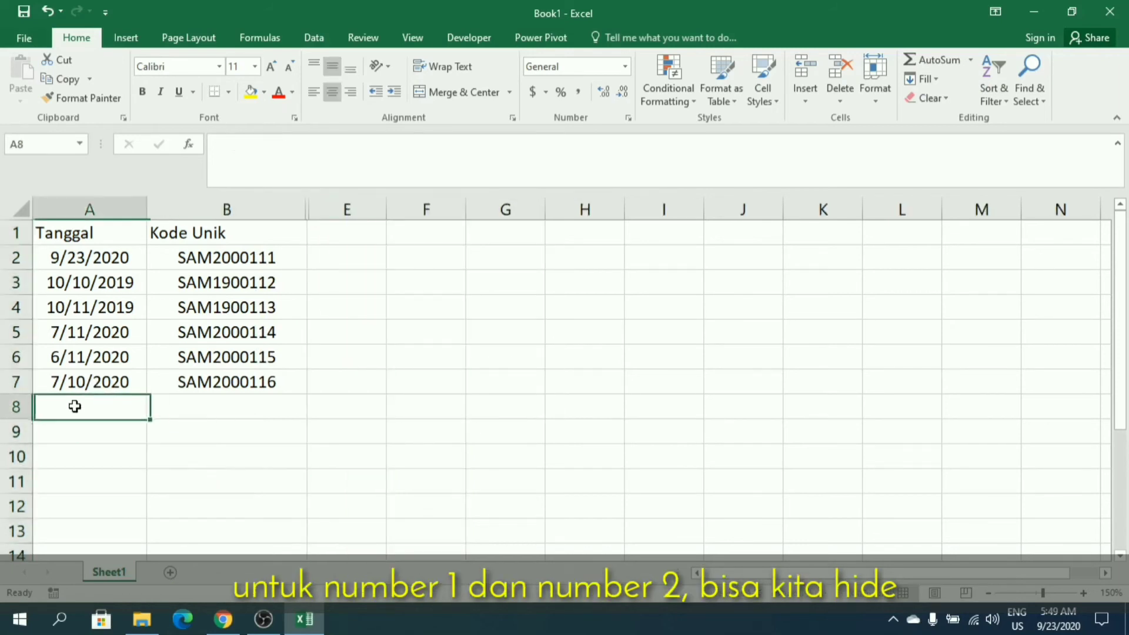
{"action": "type", "text": "8"}
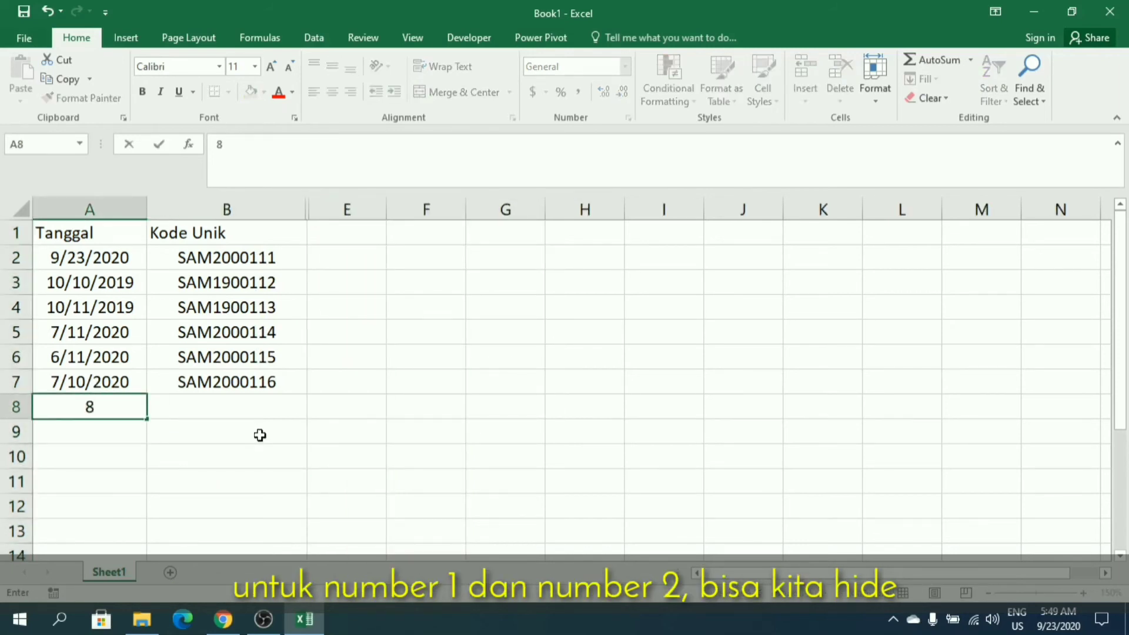
{"action": "type", "text": "/11/2020"}
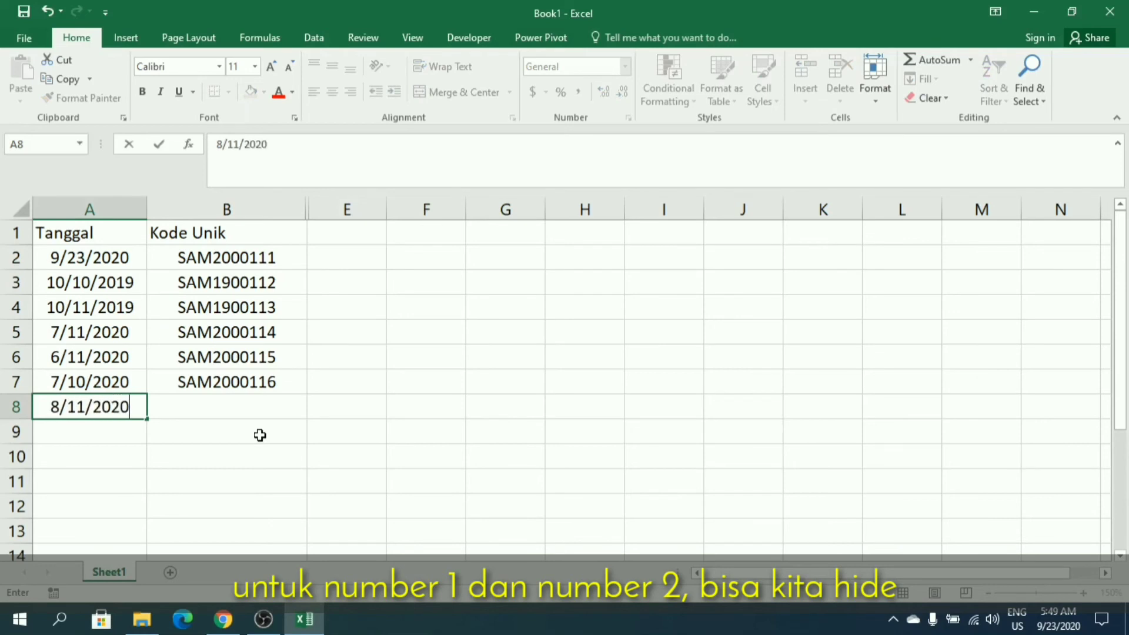
{"action": "key", "text": "Return"}
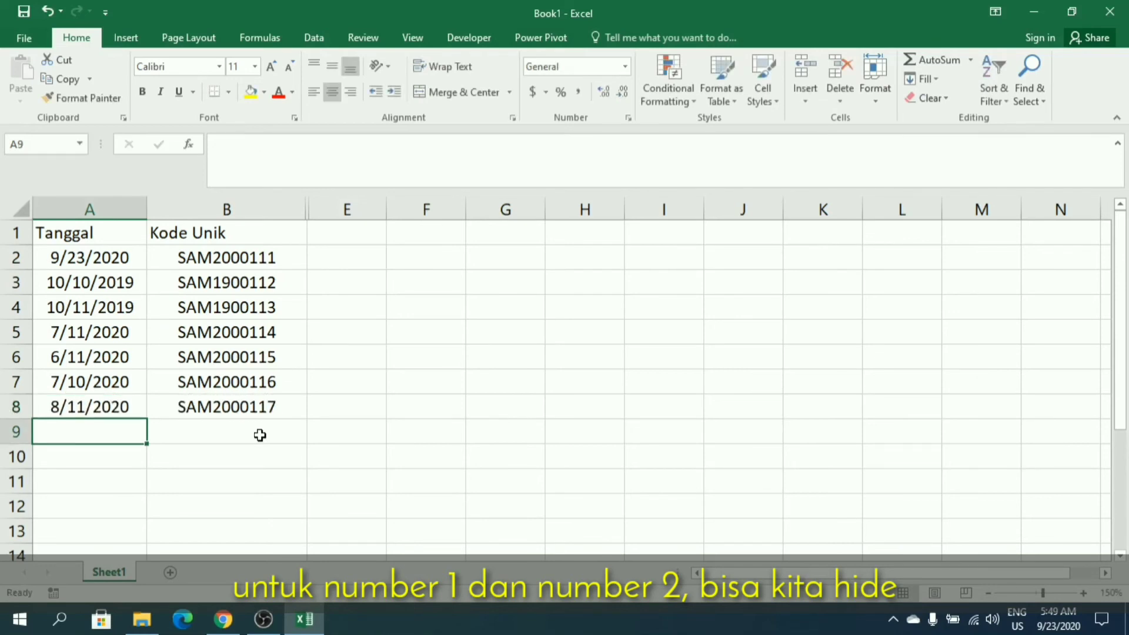
{"action": "type", "text": "11/11/20"}
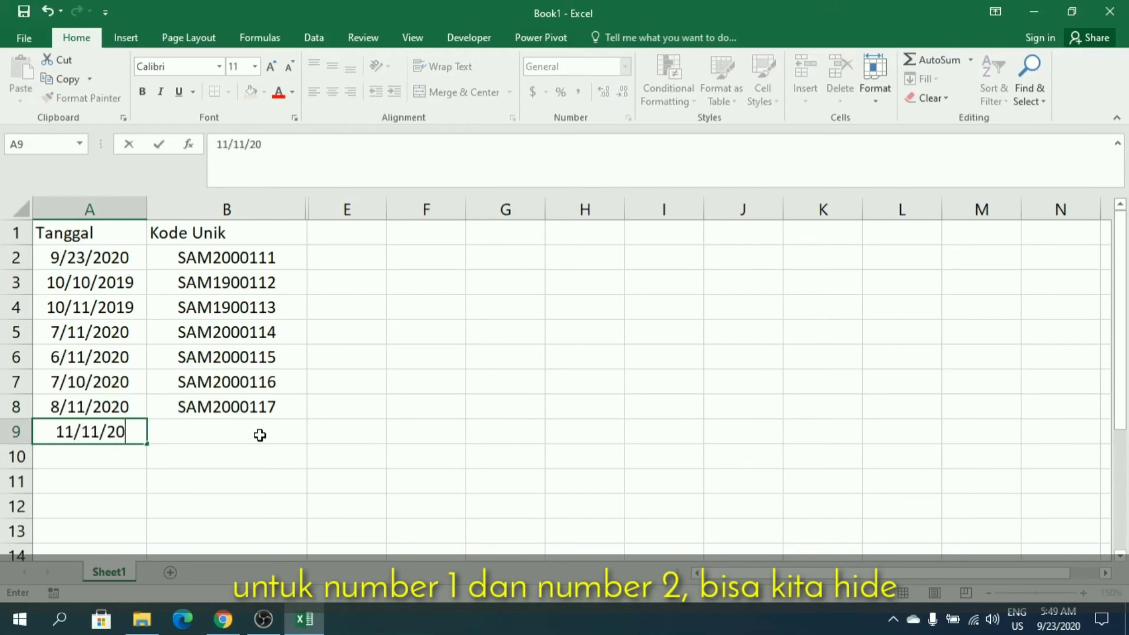
{"action": "type", "text": "20"}
{"action": "key", "text": "Return"}
{"action": "left_click", "coordinate": [259, 433]}
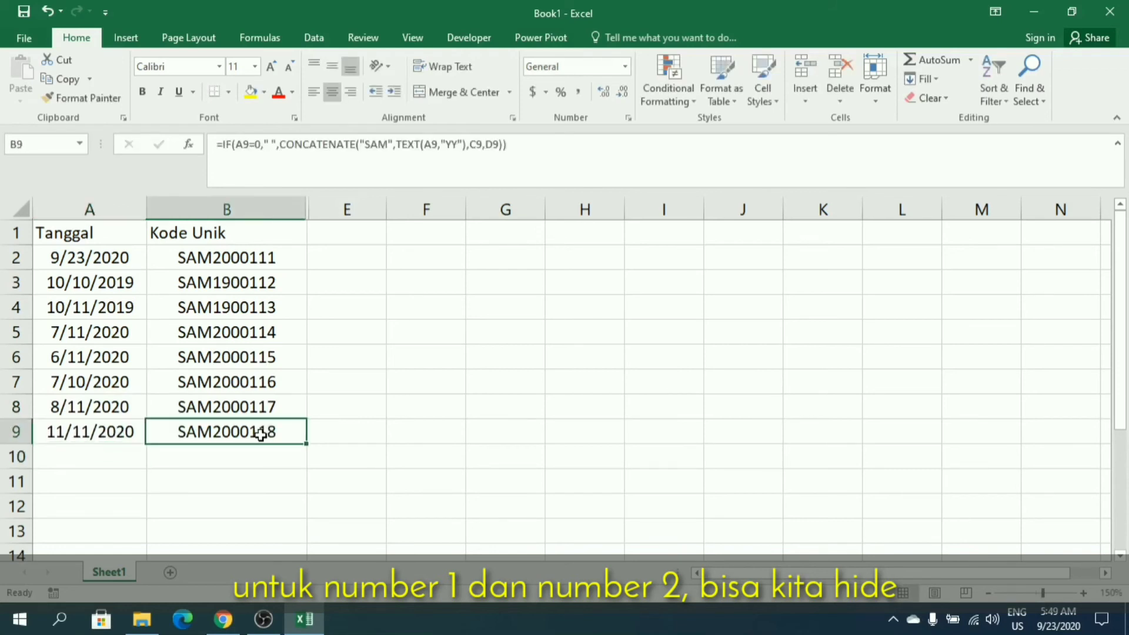
Set the TEXT format code in the B9 formula to "DD" and reselect B9 to check the code.
{"action": "left_click", "coordinate": [93, 232]}
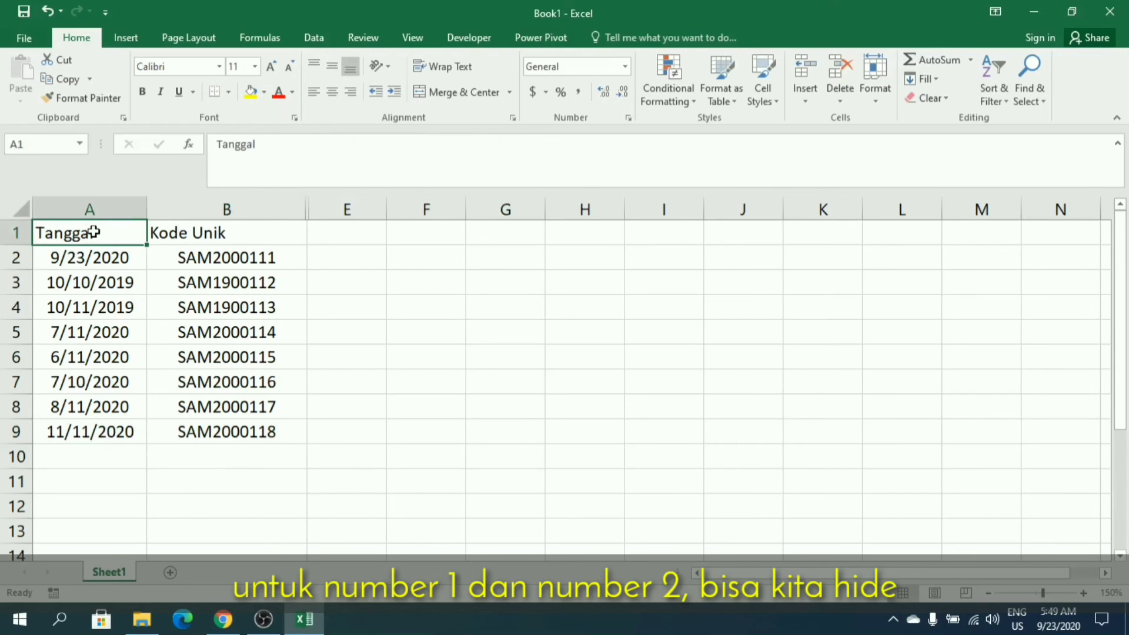
{"action": "left_click_drag", "start_coordinate": [142, 243], "coordinate": [202, 429]}
{"action": "left_click", "coordinate": [202, 431]}
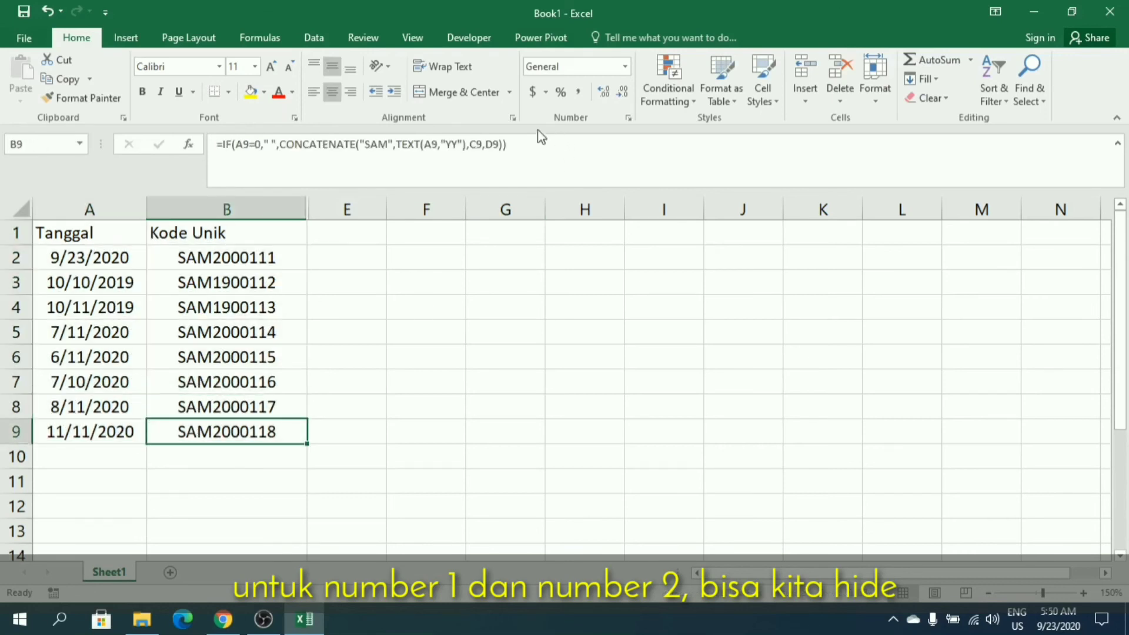
{"action": "double_click", "coordinate": [459, 145]}
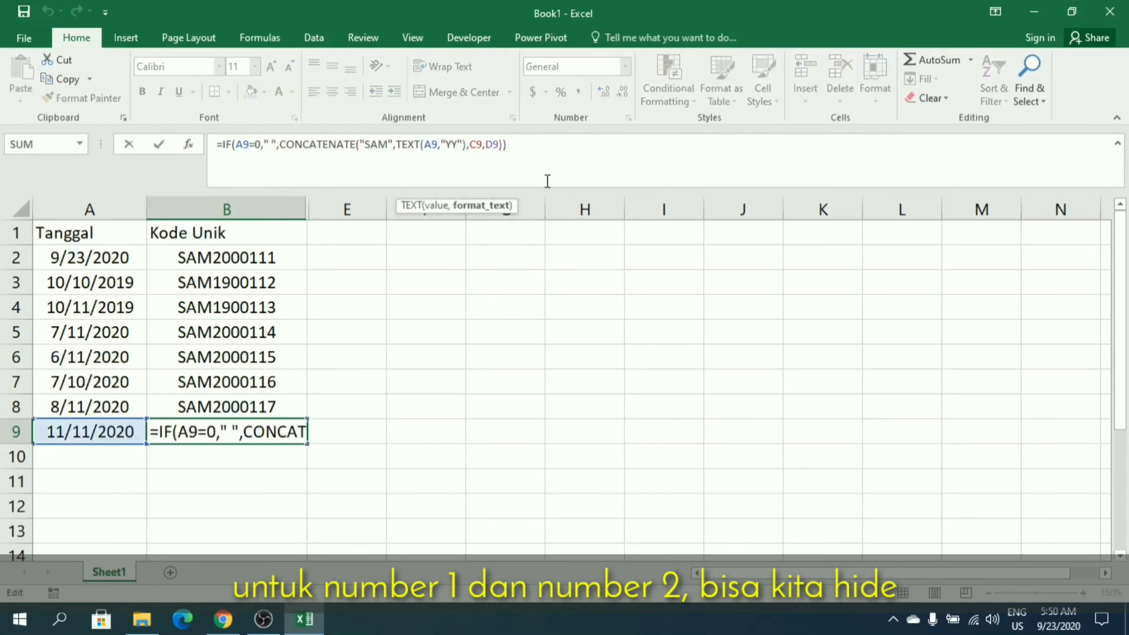
{"action": "key", "text": "Delete"}
{"action": "type", "text": "DD"}
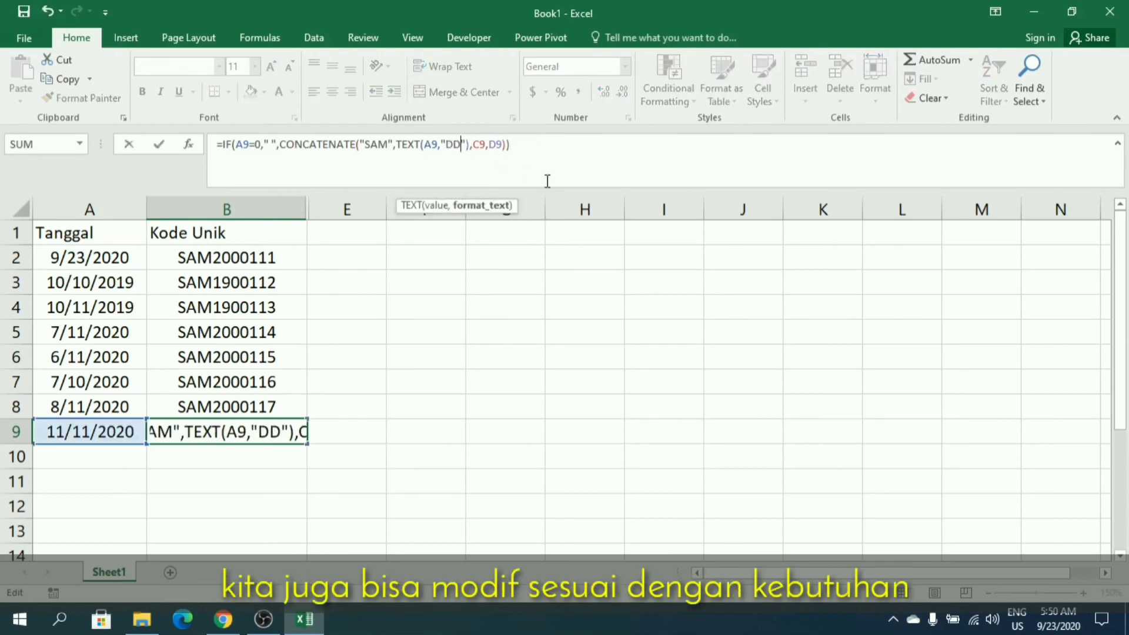
{"action": "key", "text": "Return"}
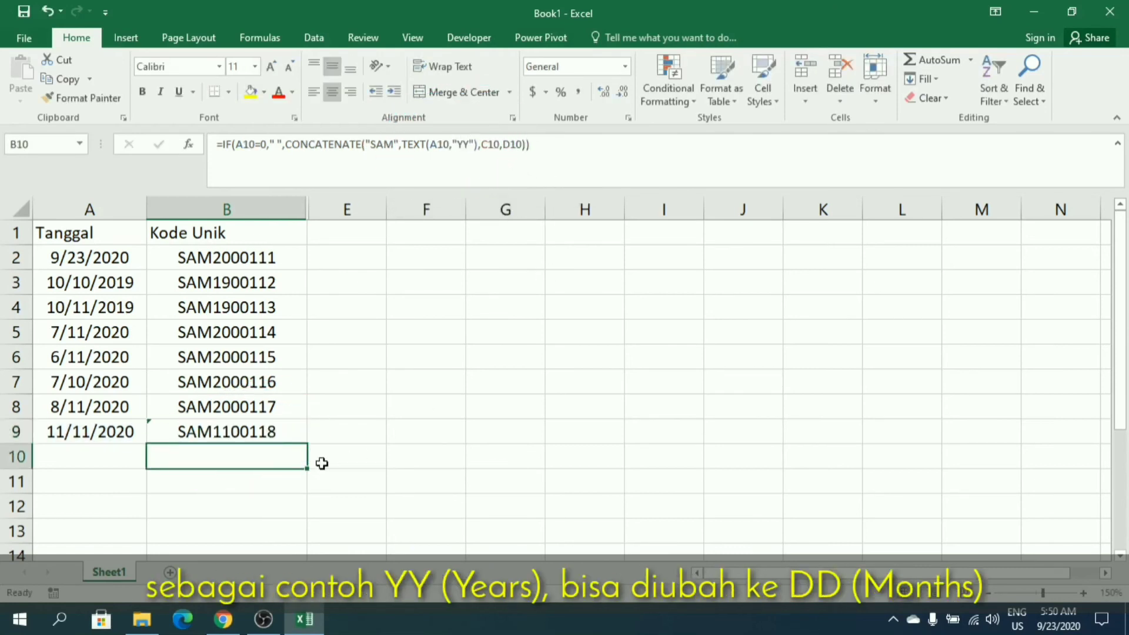
{"action": "left_click", "coordinate": [228, 436]}
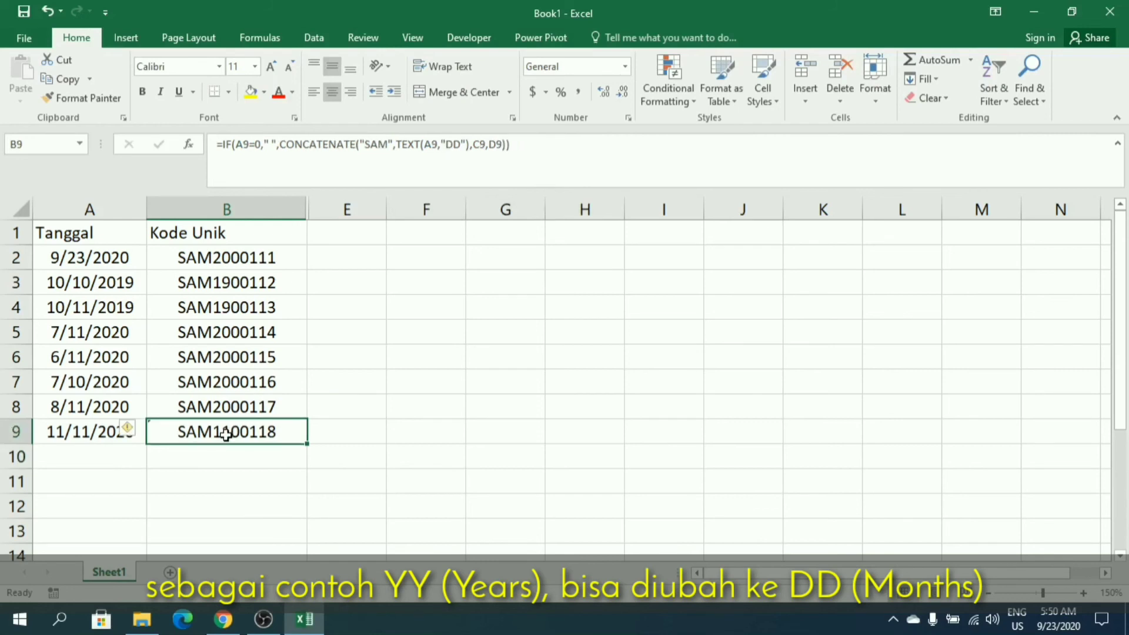
Set the TEXT format code in the B8 formula to "DD" and reselect B8 to check the code.
{"action": "left_click", "coordinate": [223, 405]}
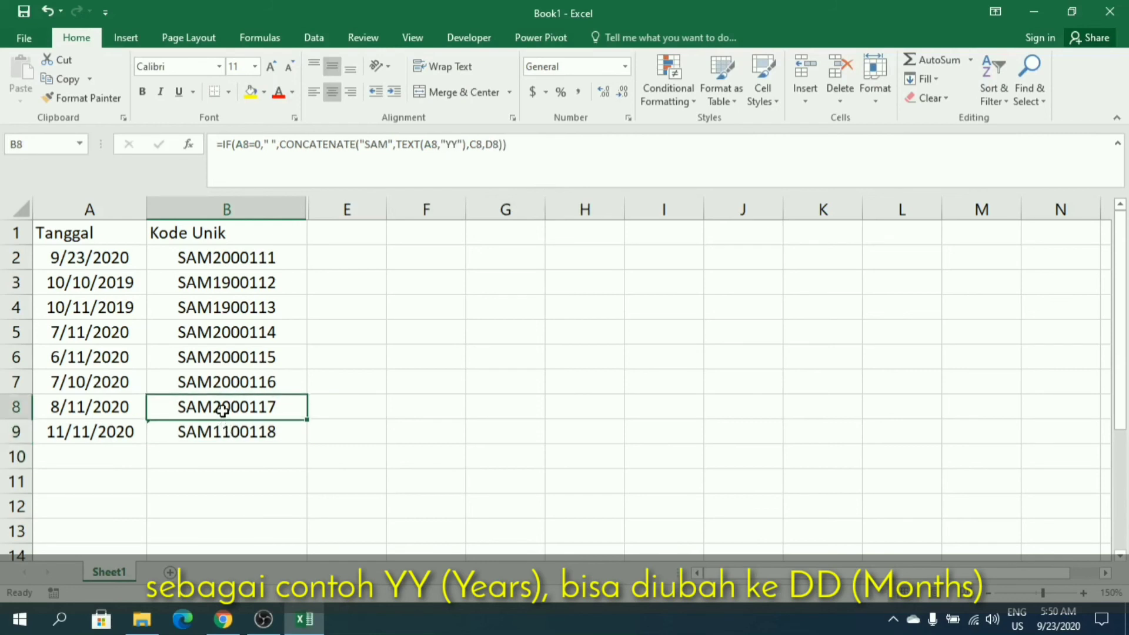
{"action": "left_click", "coordinate": [454, 143]}
{"action": "key", "text": "Delete"}
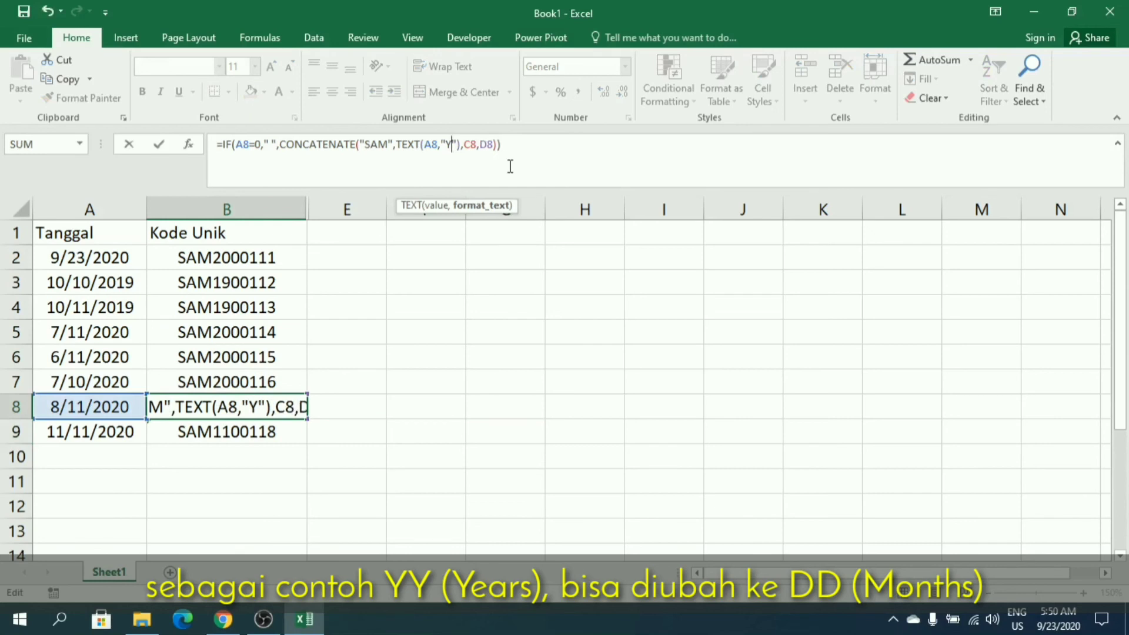
{"action": "key", "text": "BackSpace"}
{"action": "type", "text": "DD"}
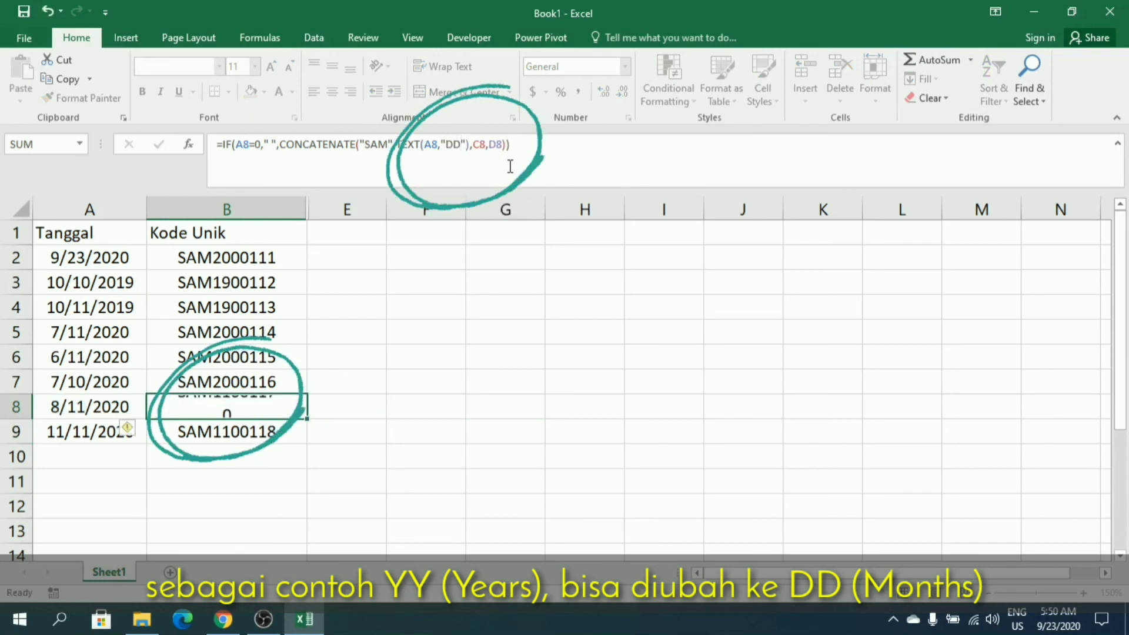
{"action": "key", "text": "Return"}
{"action": "left_click", "coordinate": [220, 412]}
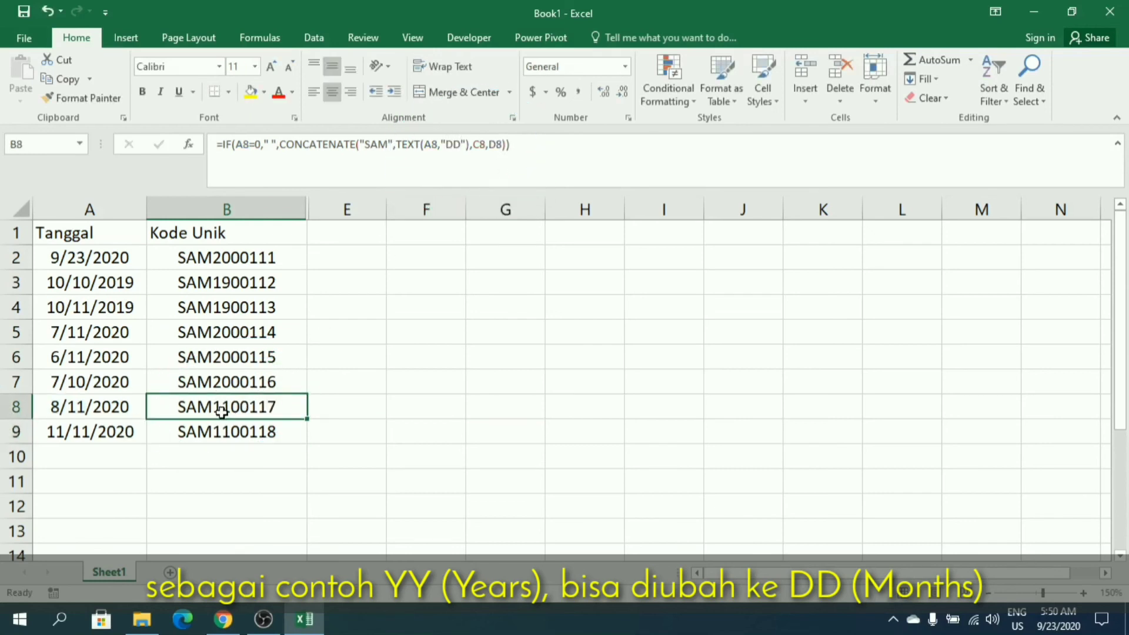
Set the TEXT format code in the B7 formula to "DD", compare with the date in A7 and select B7:B9.
{"action": "left_click", "coordinate": [233, 376]}
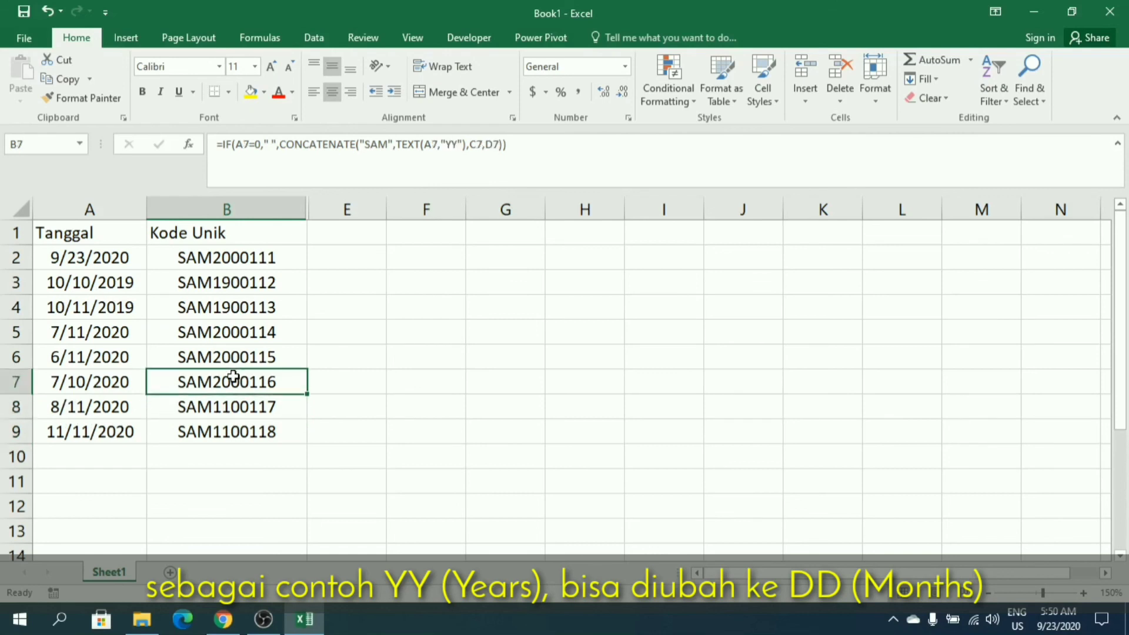
{"action": "left_click", "coordinate": [454, 144]}
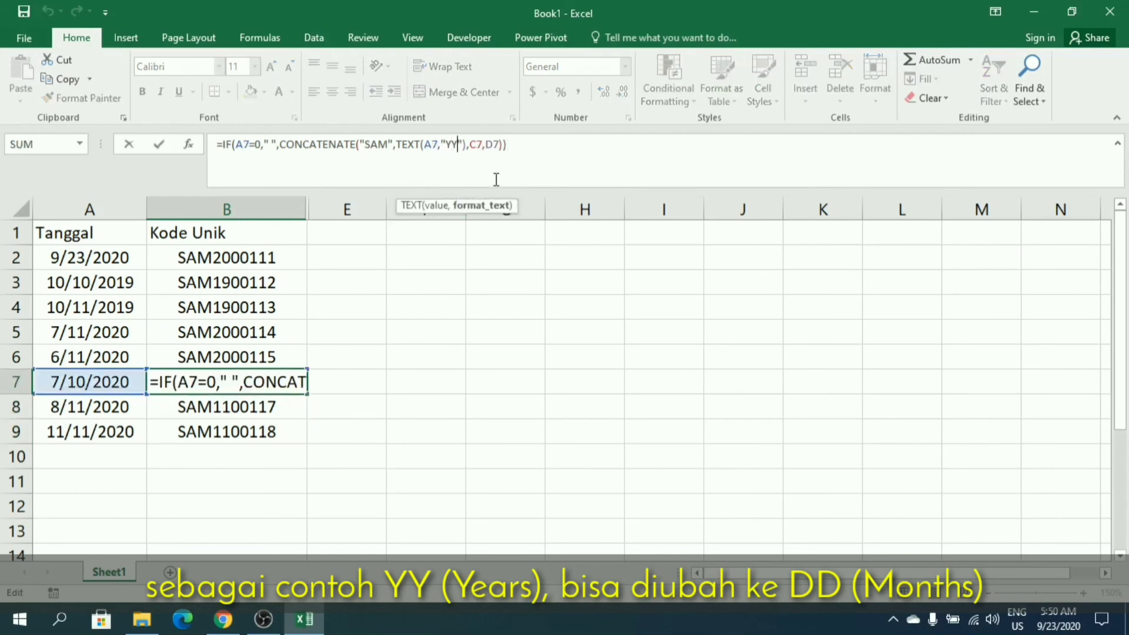
{"action": "key", "text": "BackSpace"}
{"action": "key", "text": "BackSpace"}
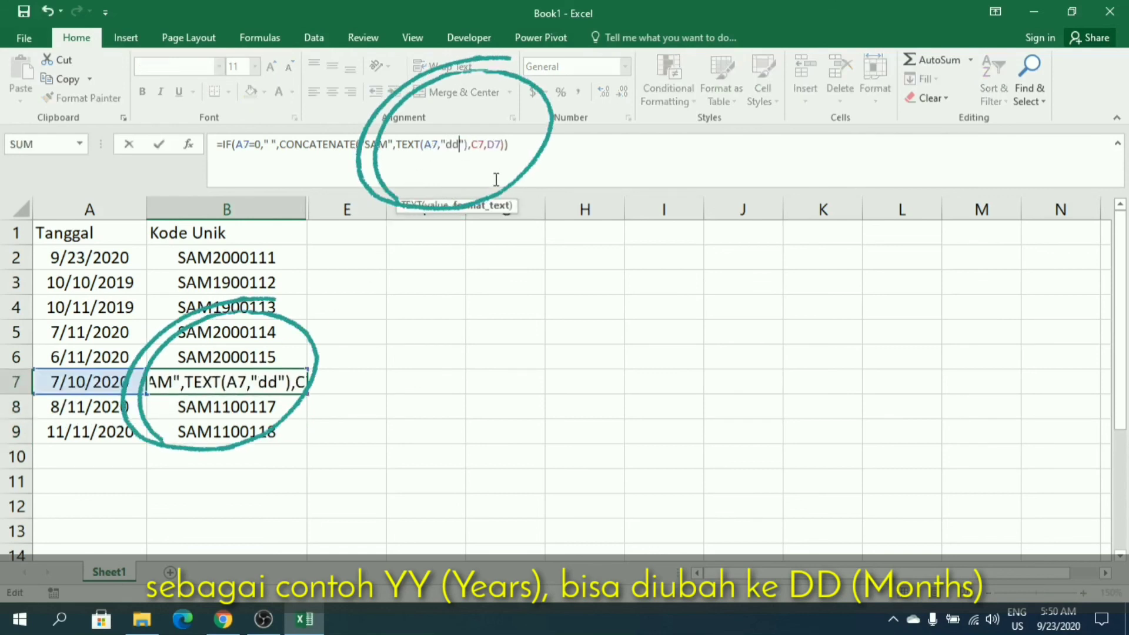
{"action": "type", "text": "DD"}
{"action": "key", "text": "Return"}
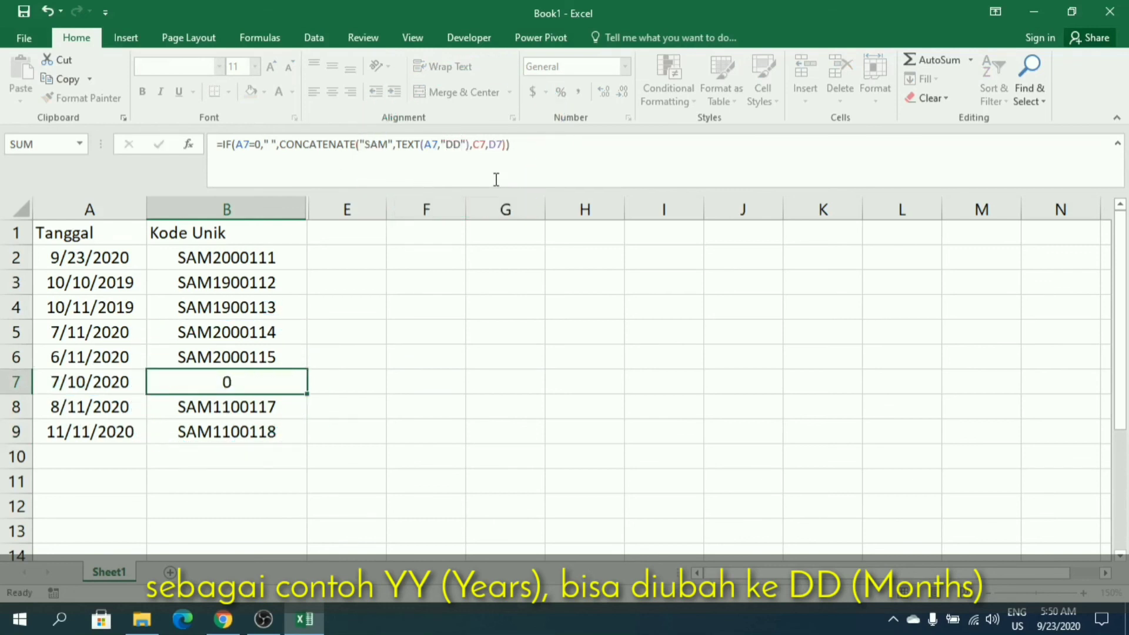
{"action": "left_click", "coordinate": [76, 381]}
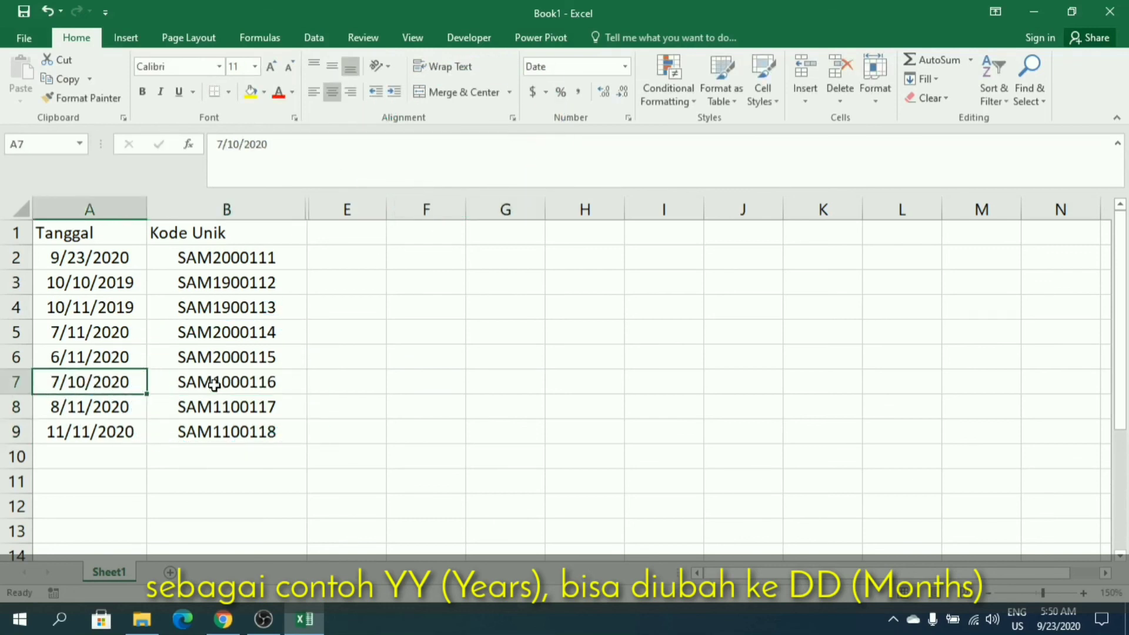
{"action": "left_click_drag", "start_coordinate": [221, 381], "coordinate": [222, 424]}
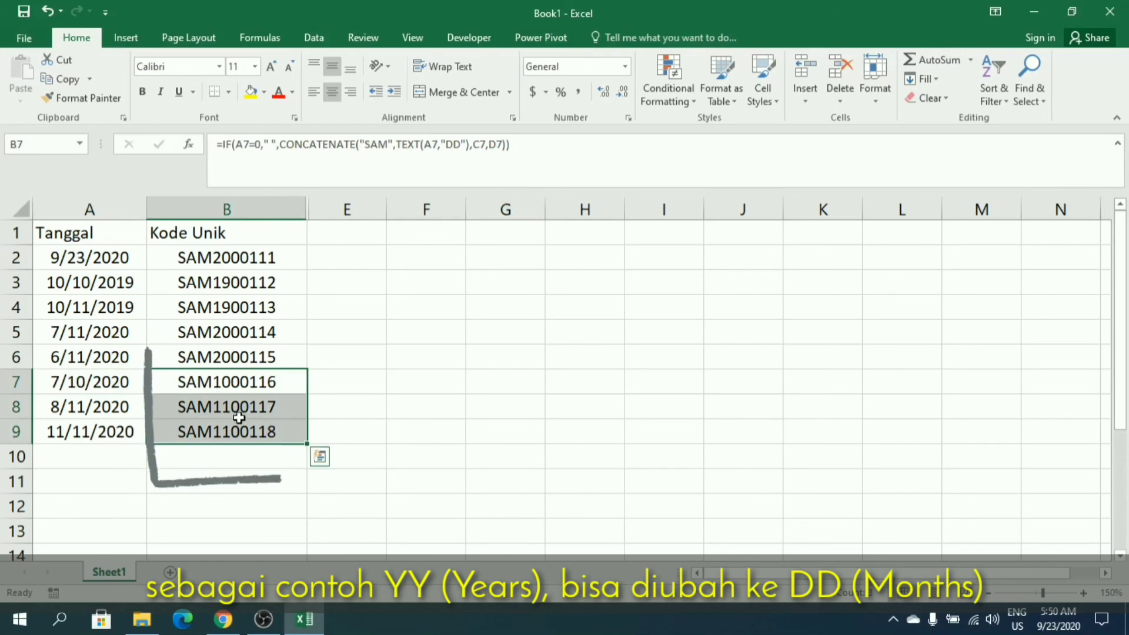